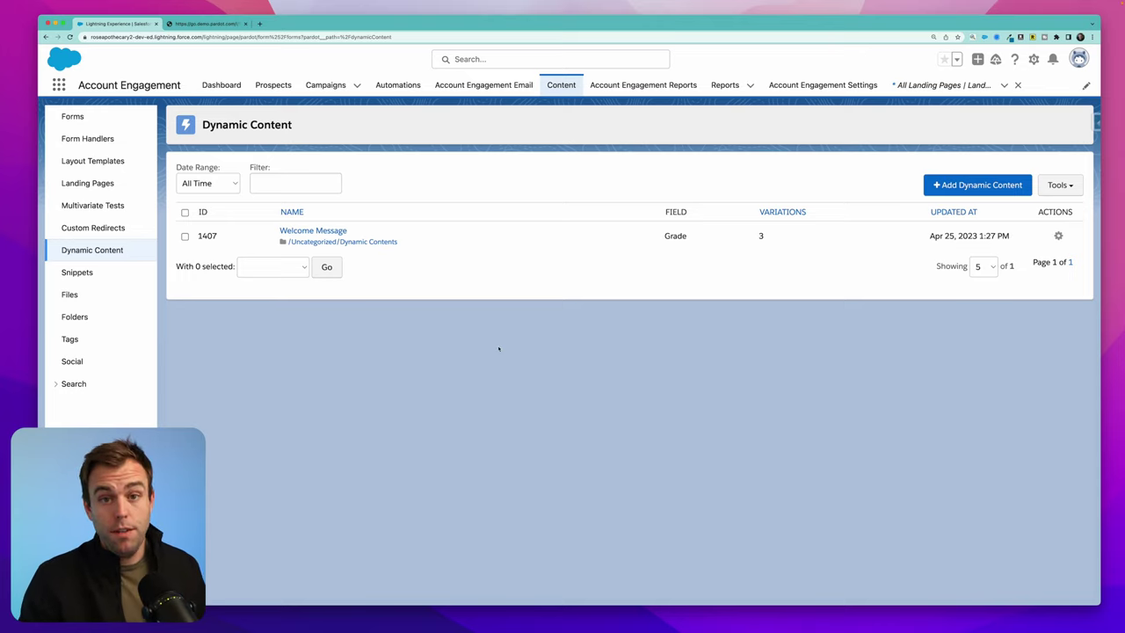
- Start a new dynamic content and examine its name, folder and tracker domain fields, including the available tracker domains
click(980, 184)
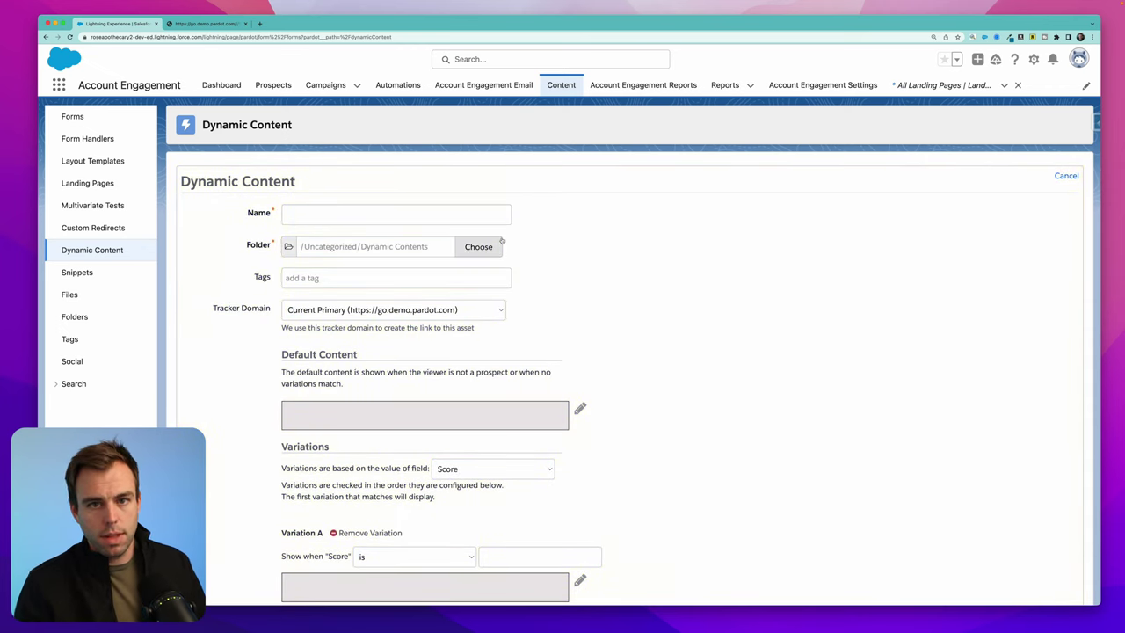
drag(249, 213, 303, 214)
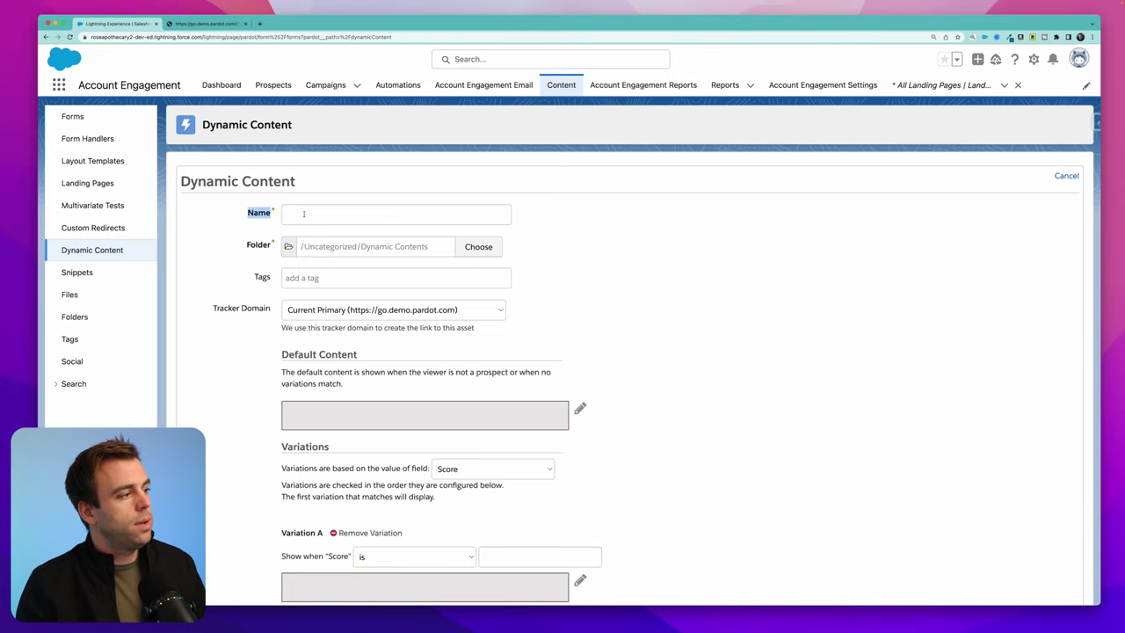
scroll(331, 220, down, 1)
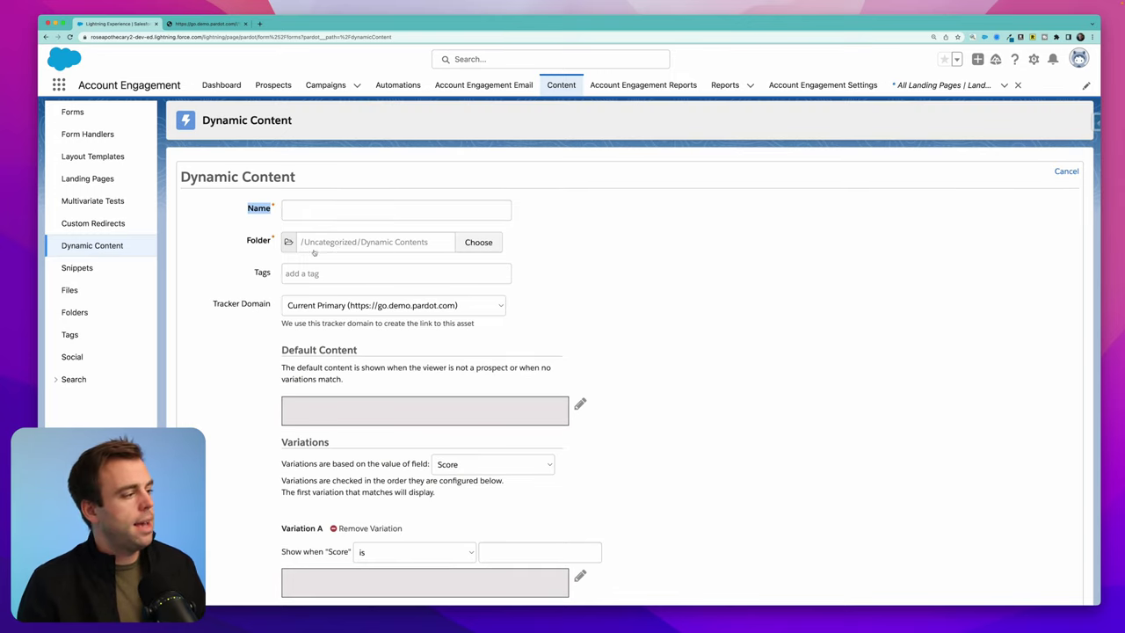
scroll(233, 290, down, 2)
drag(213, 265, 288, 267)
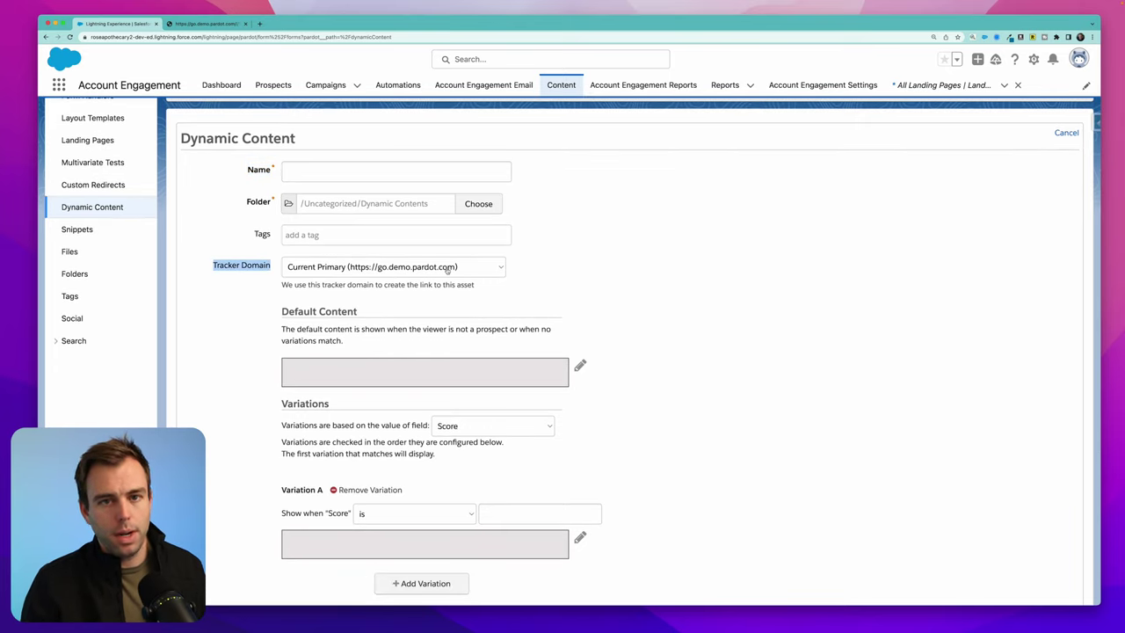
scroll(447, 269, down, 1)
click(448, 270)
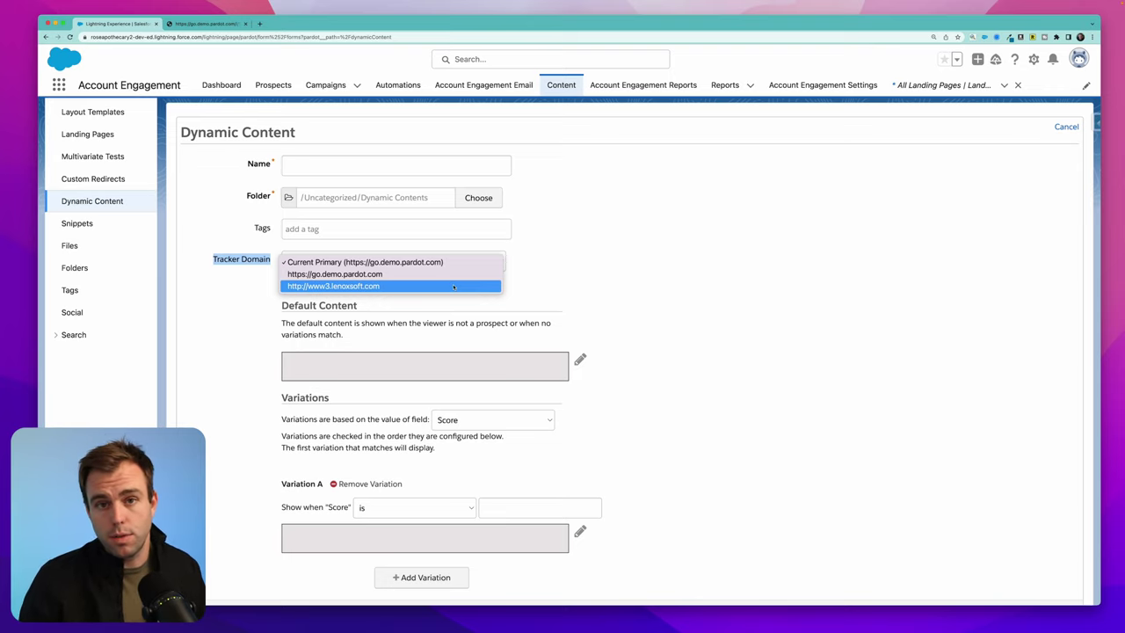
scroll(628, 376, down, 3)
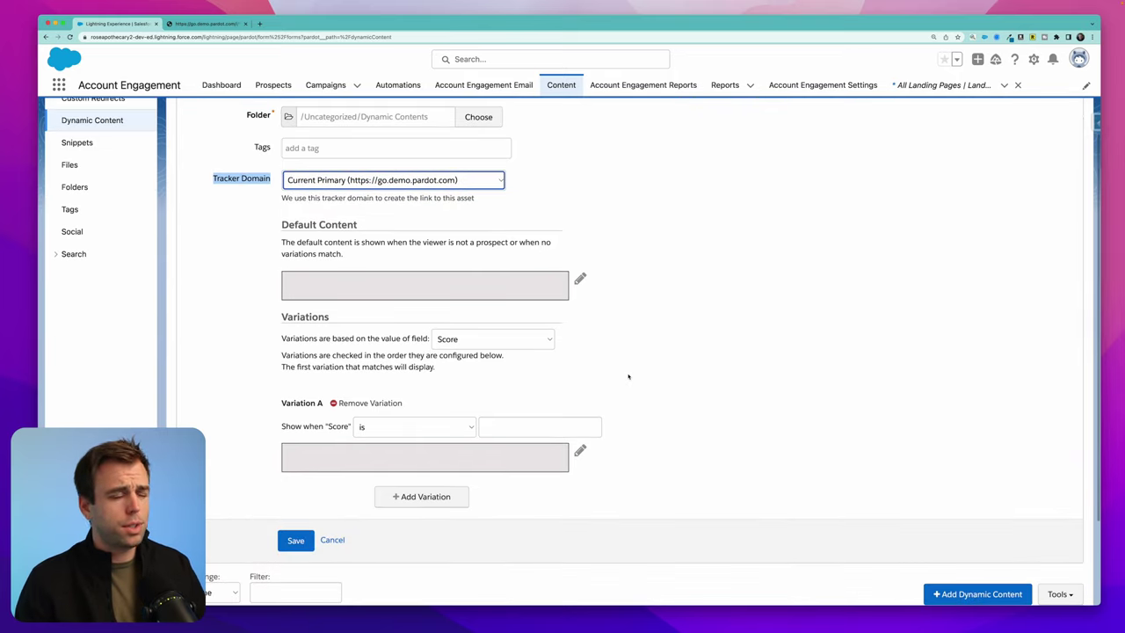
scroll(627, 376, down, 2)
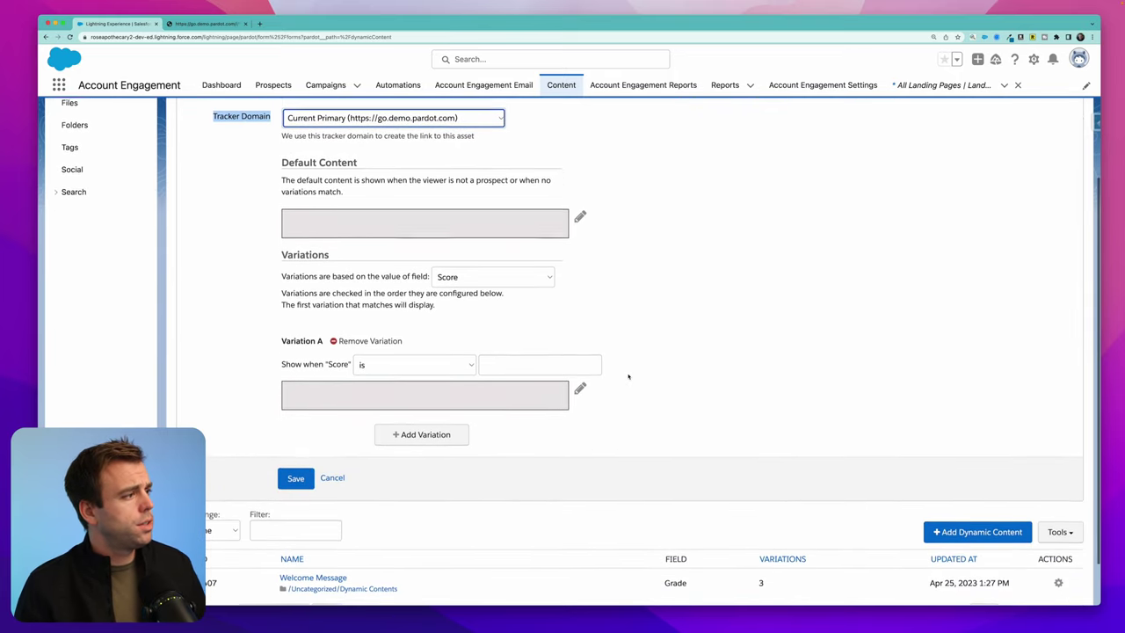
- Examine the default content section and its editor, including the HTML source view, and close the editor without saving
drag(280, 138, 357, 139)
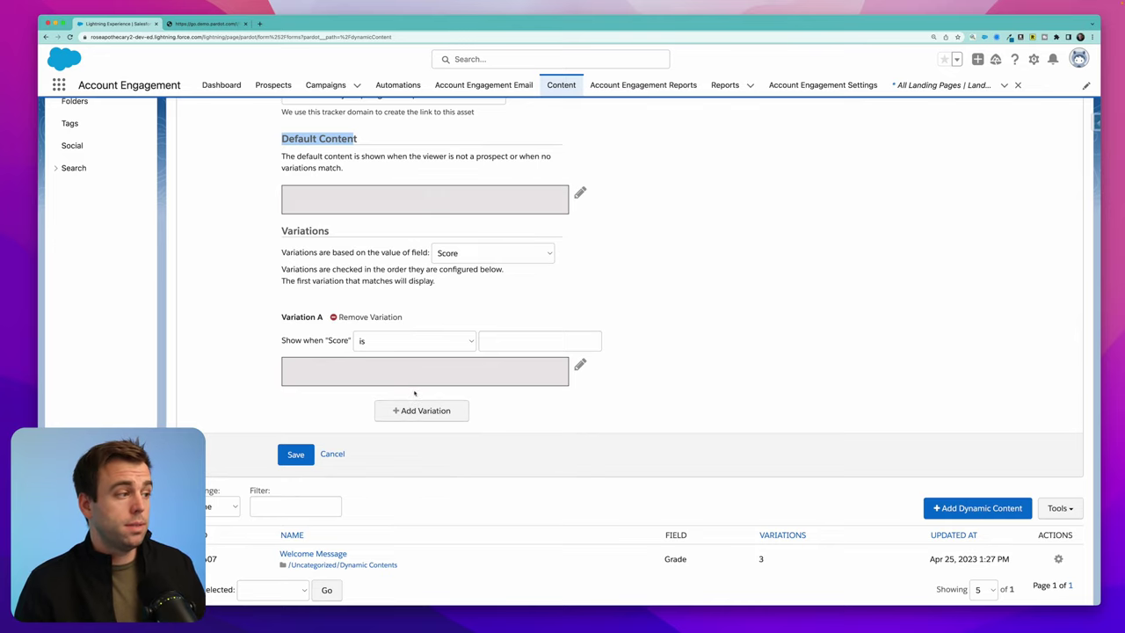
scroll(616, 264, up, 1)
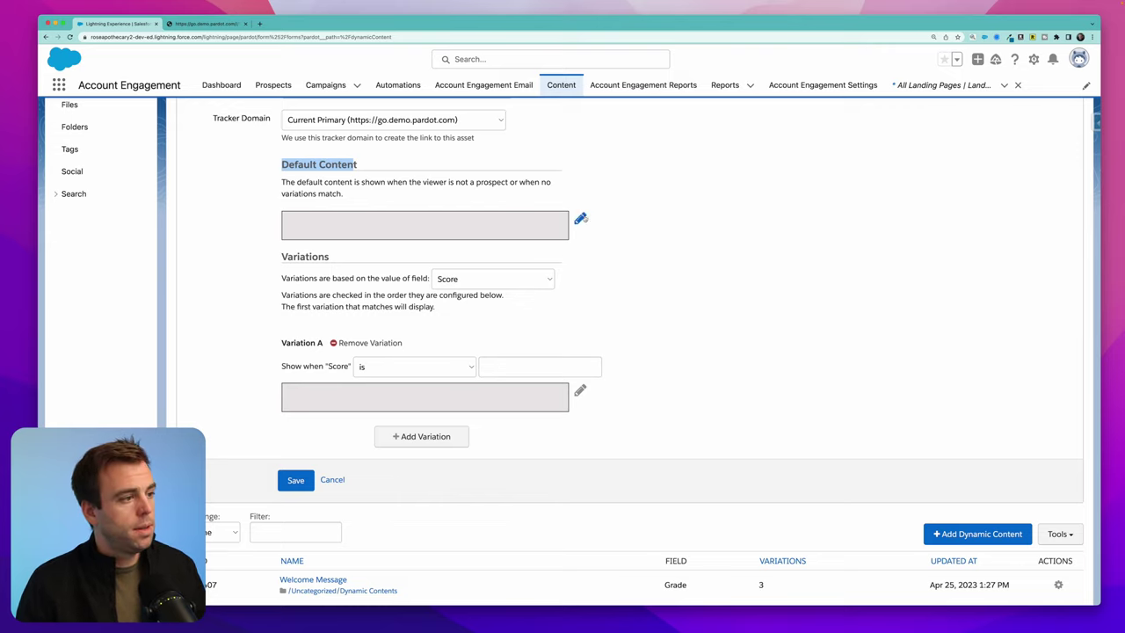
click(581, 223)
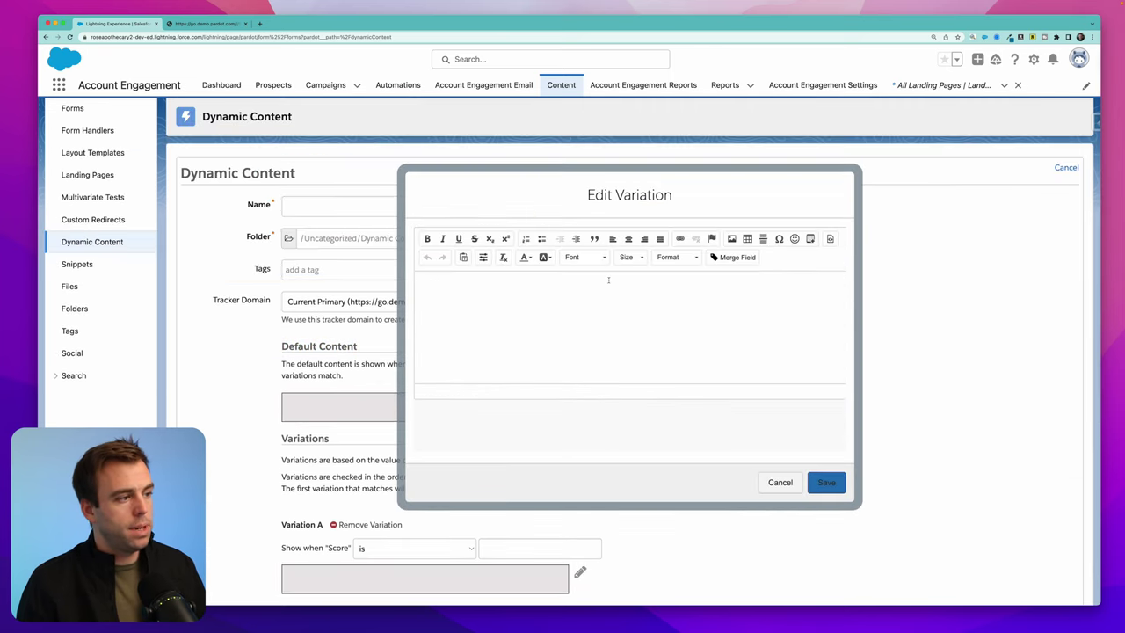
click(551, 316)
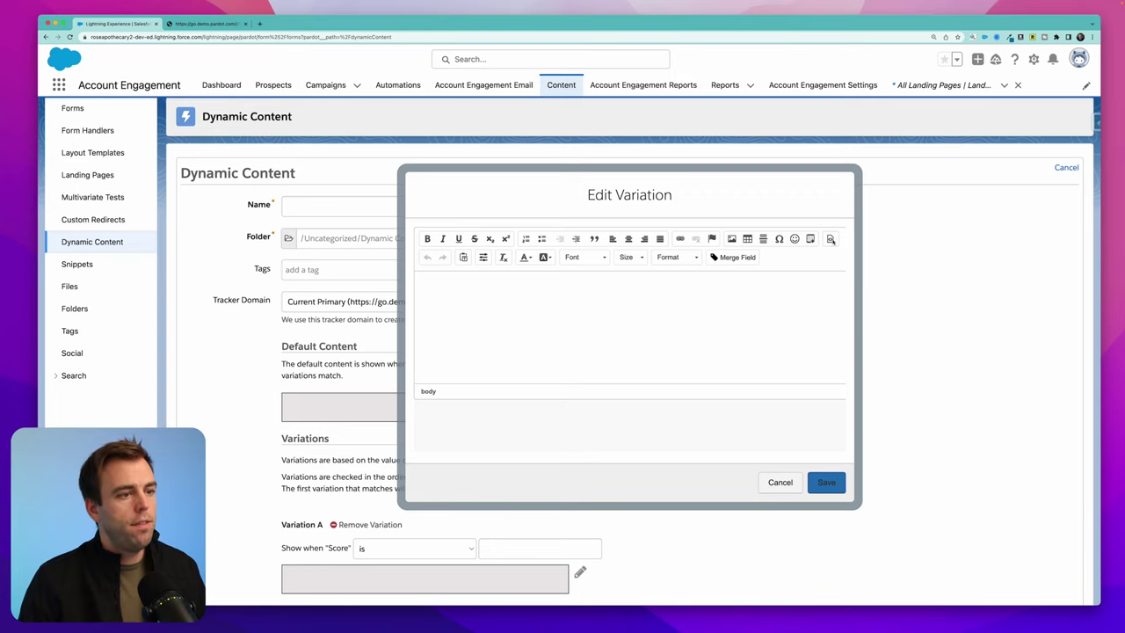
click(829, 240)
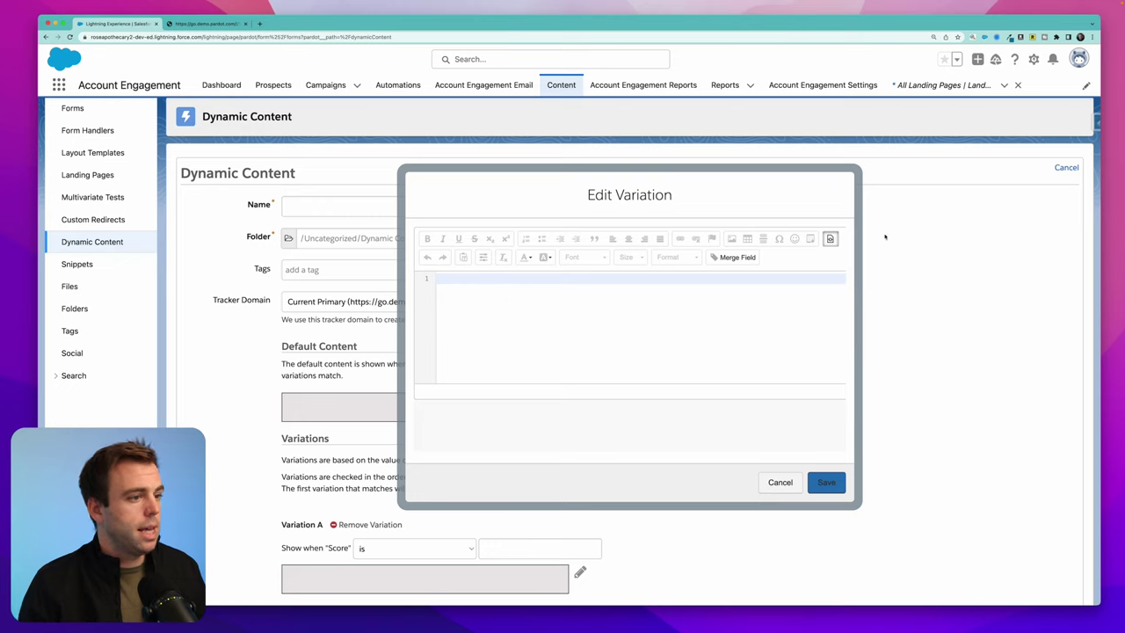
click(829, 238)
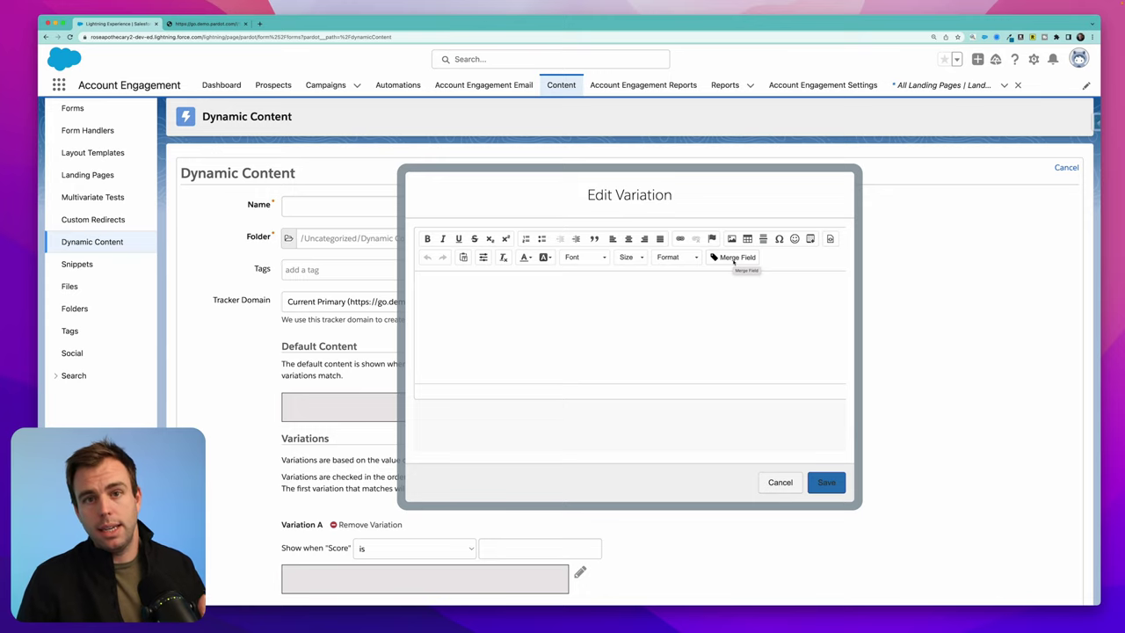
click(780, 481)
- Review the fields available for the variations and base the variations on First Name
scroll(343, 335, down, 3)
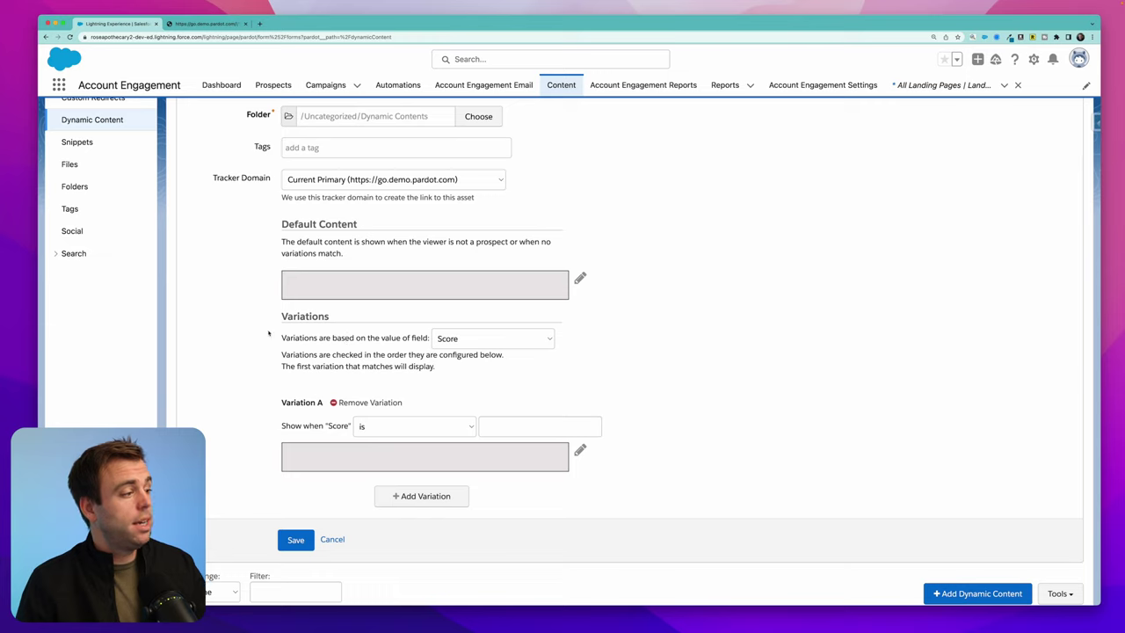
drag(281, 312, 330, 317)
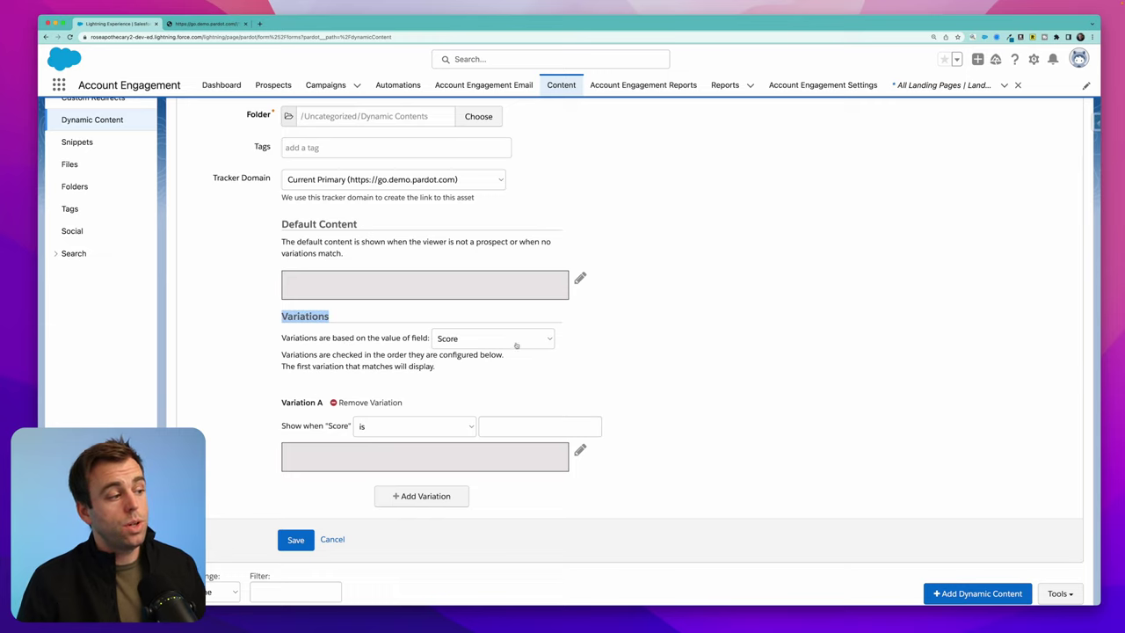
click(516, 340)
scroll(501, 422, down, 2)
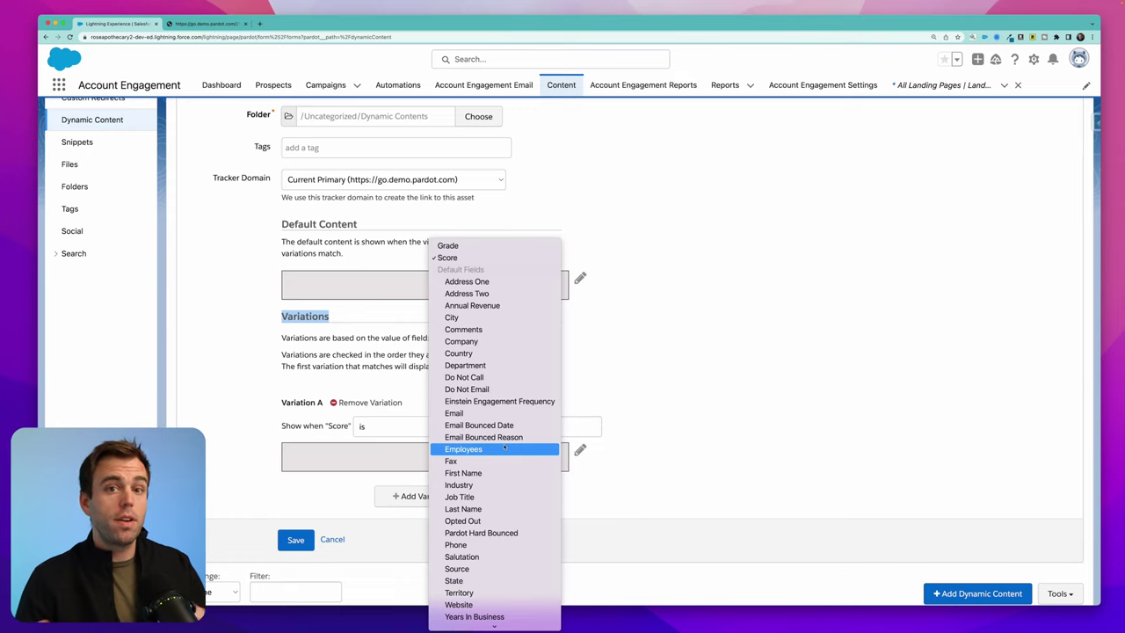
scroll(505, 447, down, 2)
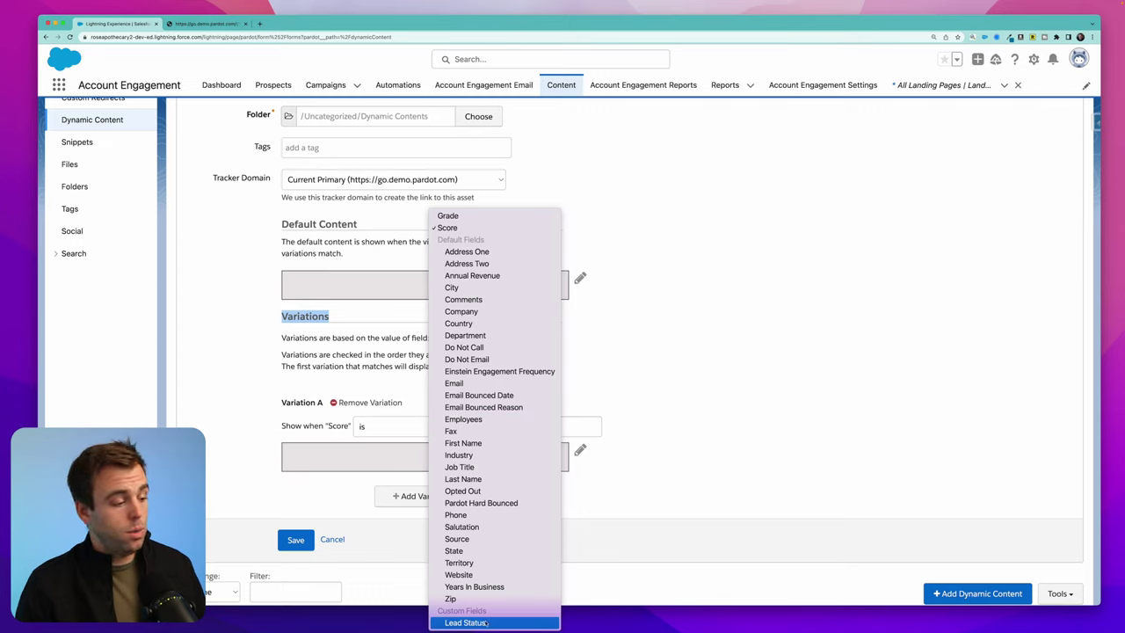
click(487, 443)
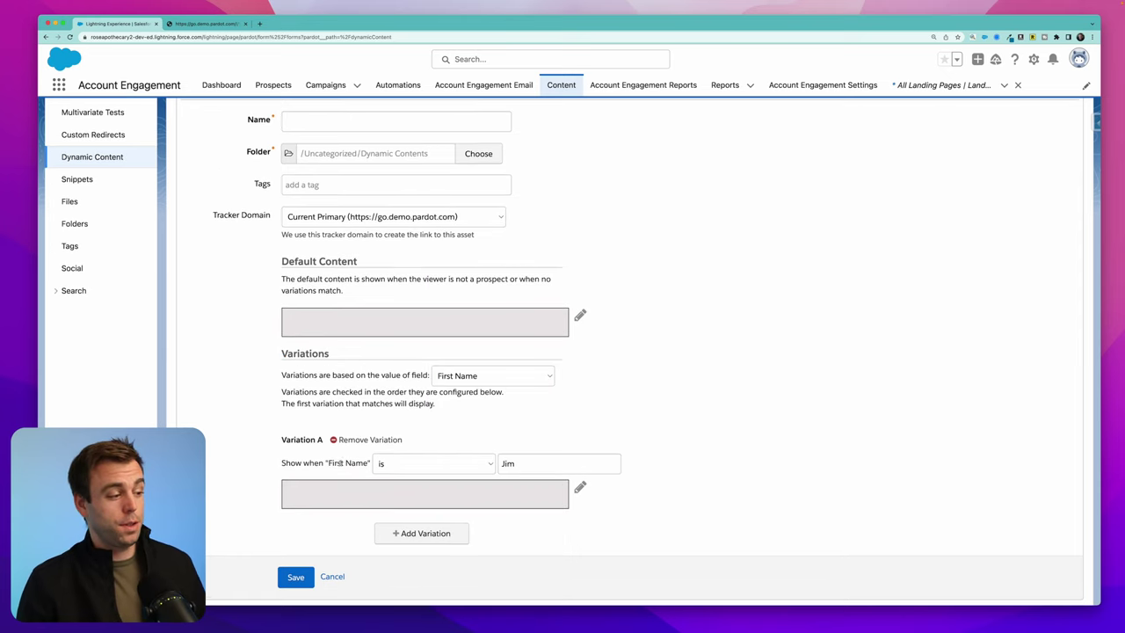
- Write "You are a winner!" as the content of Variation A and save the variation
click(580, 487)
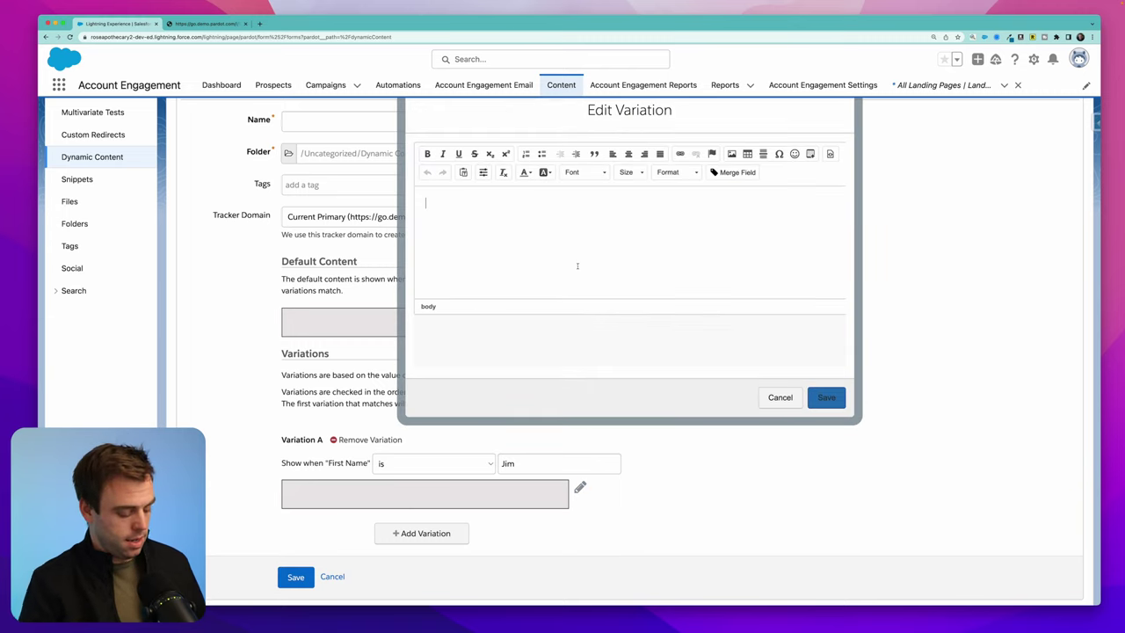
text(You are a winner!)
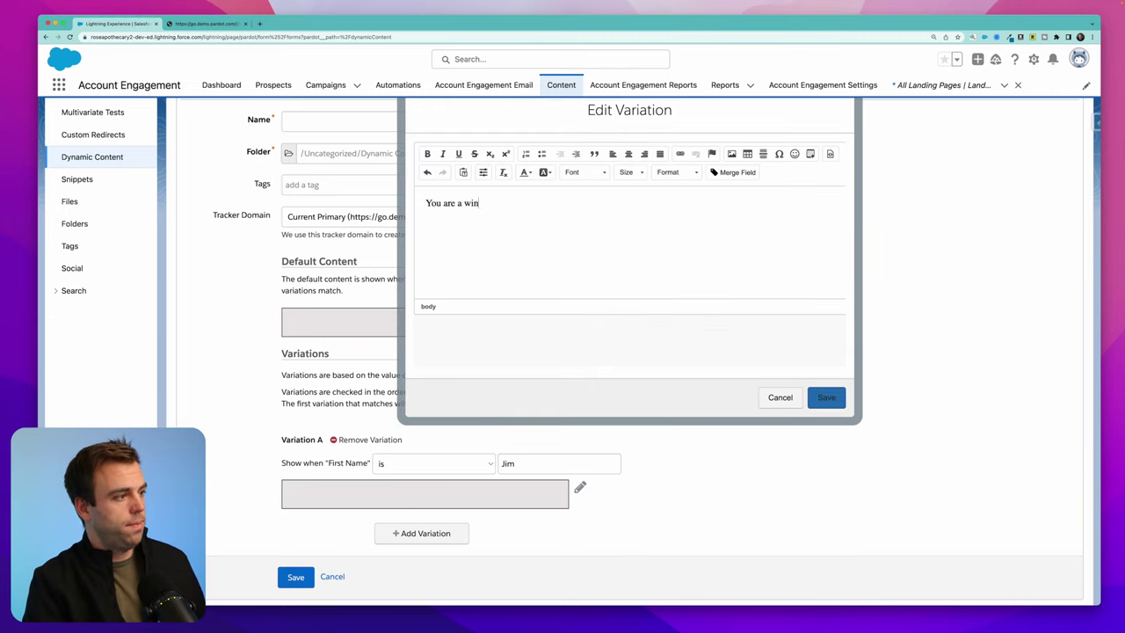
click(827, 397)
- Open the Welcome Message dynamic content and examine its default content, the field it is based on and Variation A's condition
scroll(532, 346, up, 3)
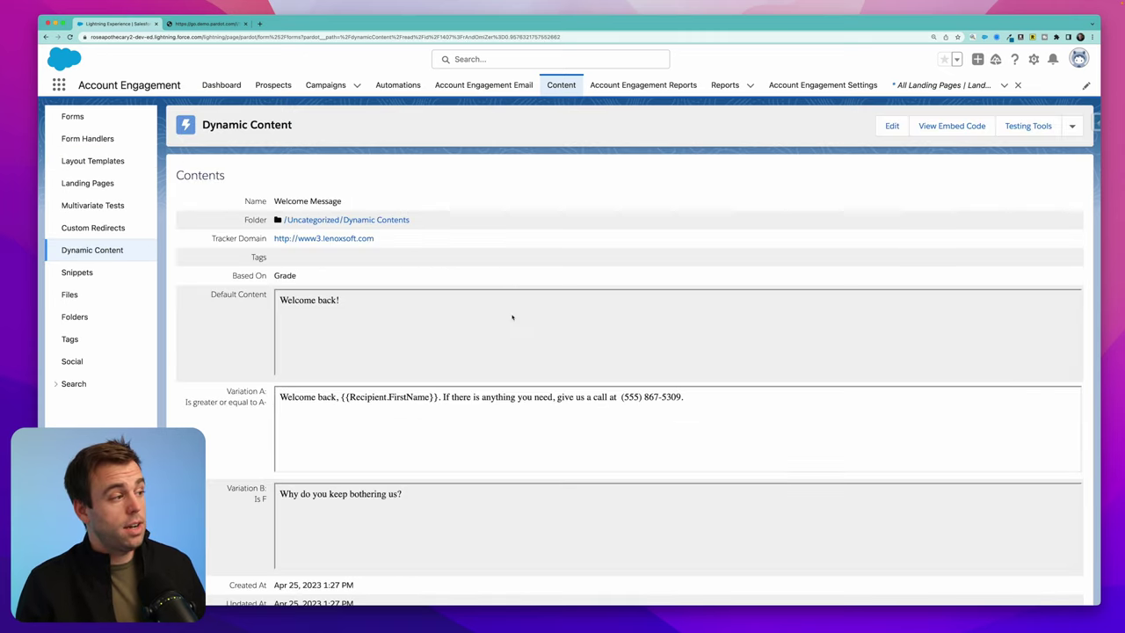
scroll(482, 312, down, 1)
scroll(479, 330, down, 1)
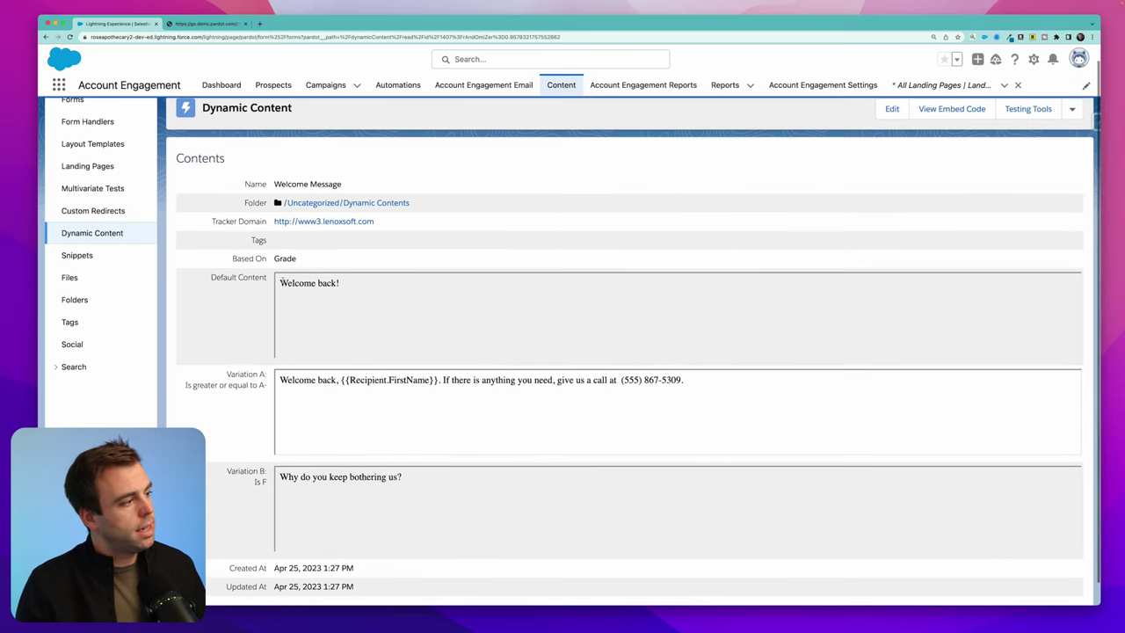
drag(234, 277, 360, 282)
scroll(392, 333, down, 2)
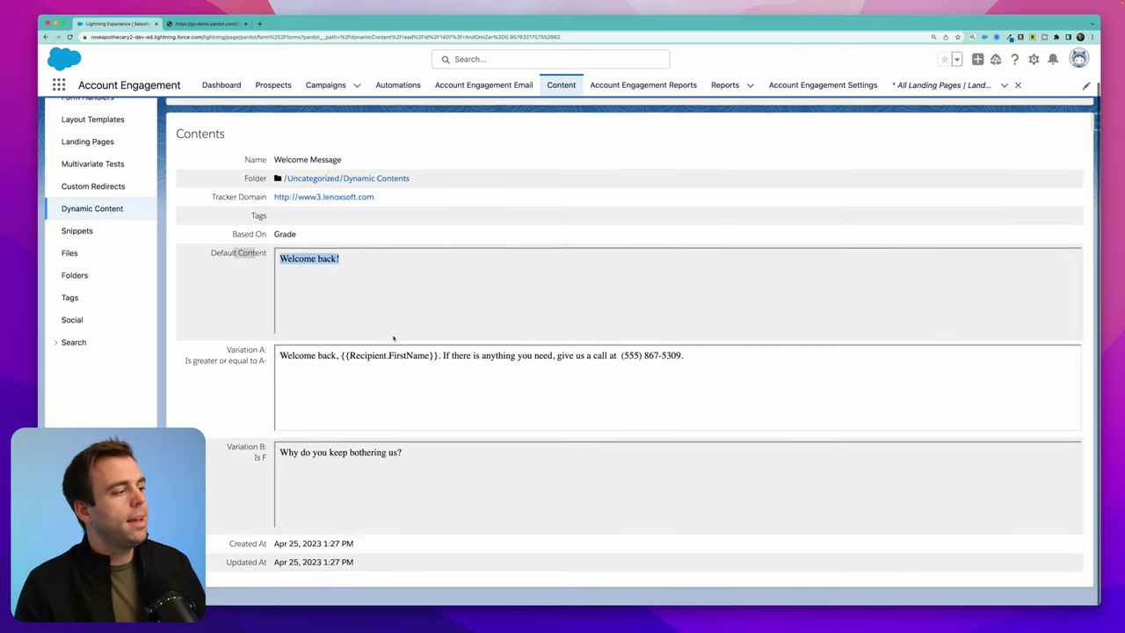
drag(309, 356, 684, 356)
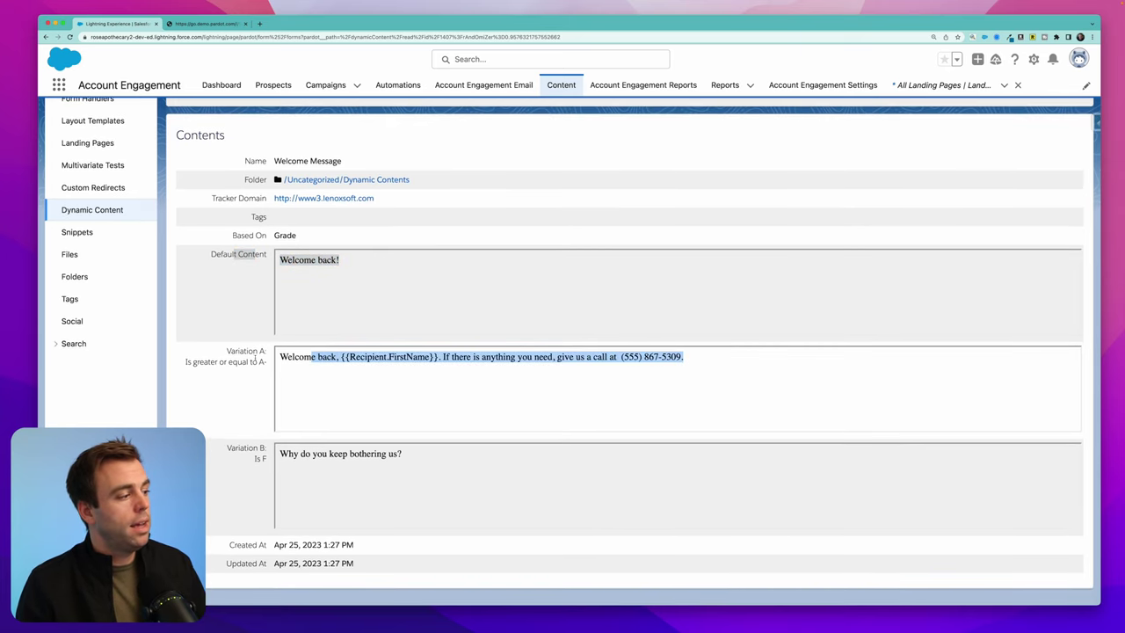
drag(274, 236, 295, 236)
drag(181, 362, 264, 360)
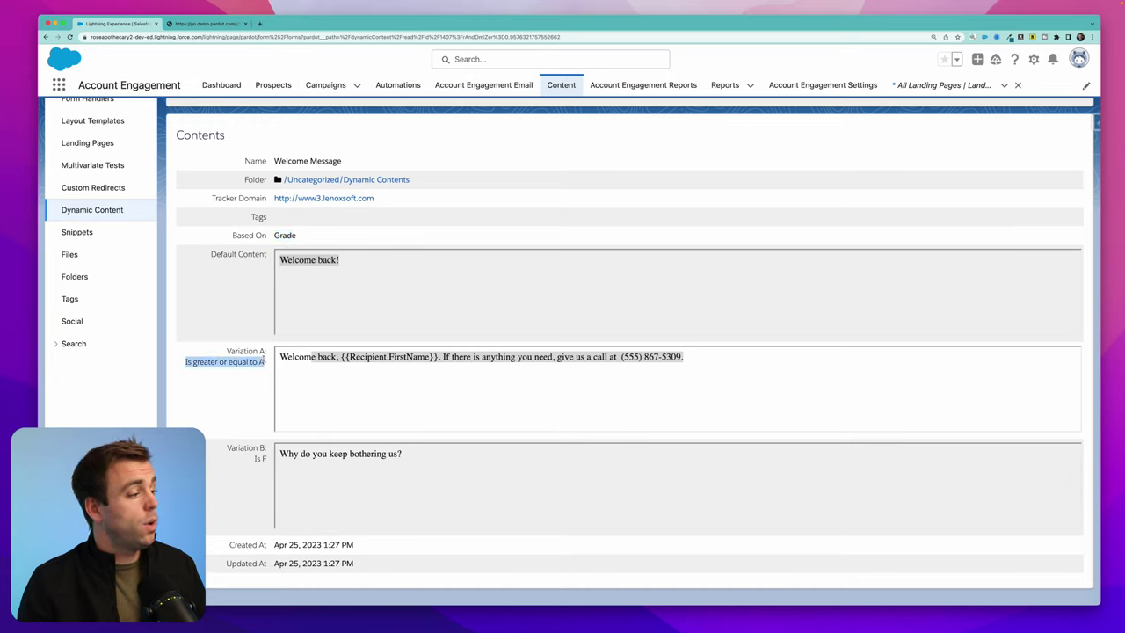
- Compare the message texts of Variation A and Variation B with the default content of Welcome Message
click(394, 372)
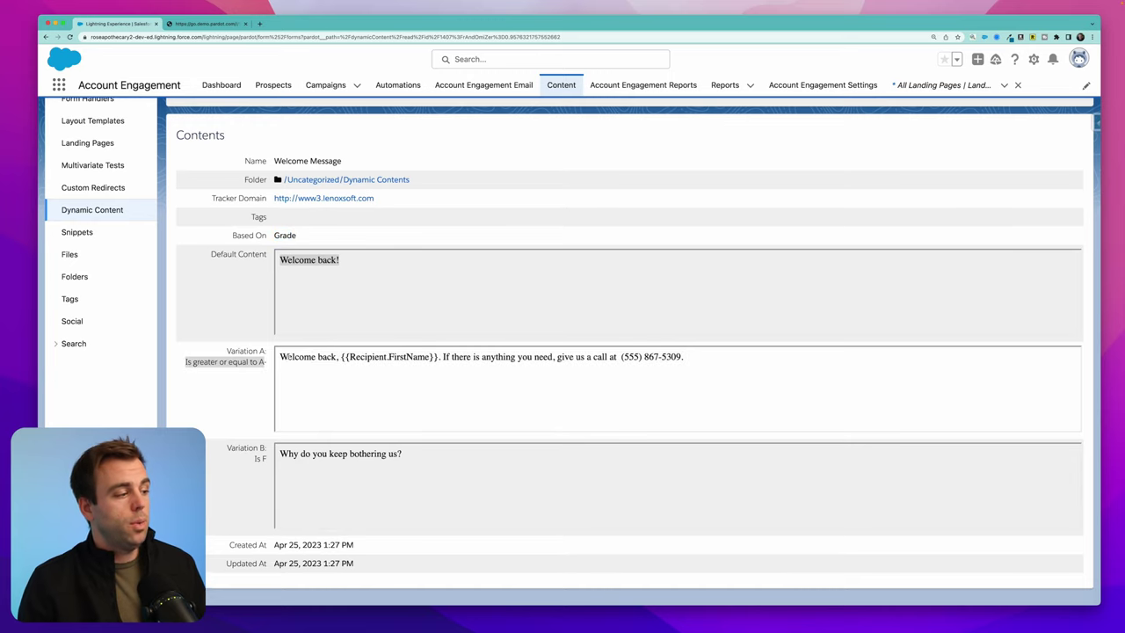
triple_click(395, 369)
click(422, 371)
drag(443, 356, 479, 370)
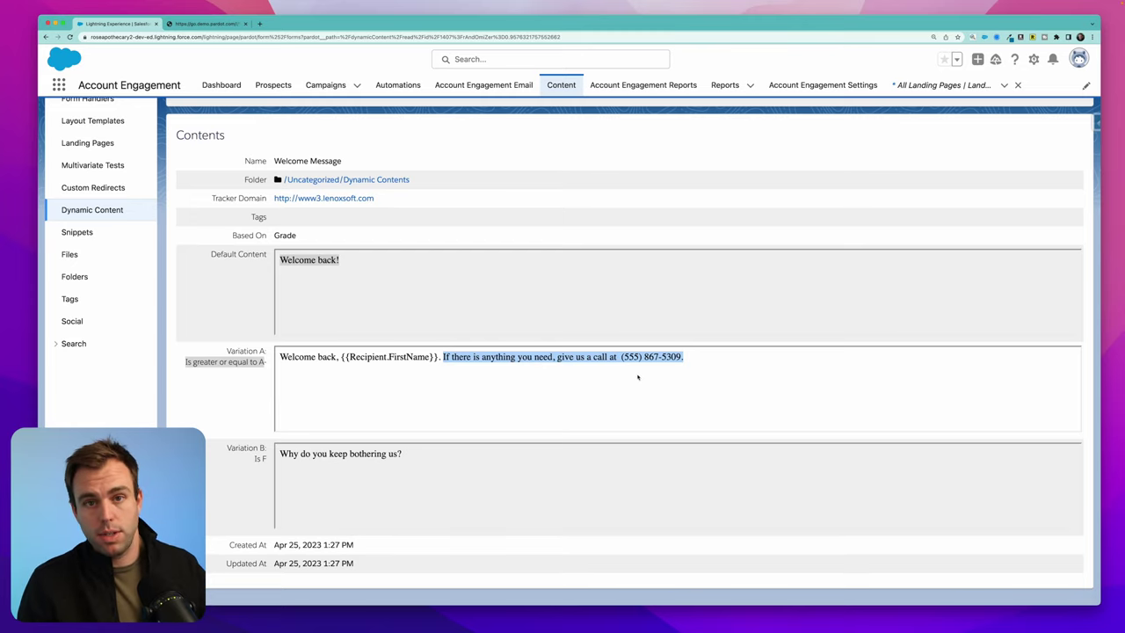
drag(253, 458, 448, 462)
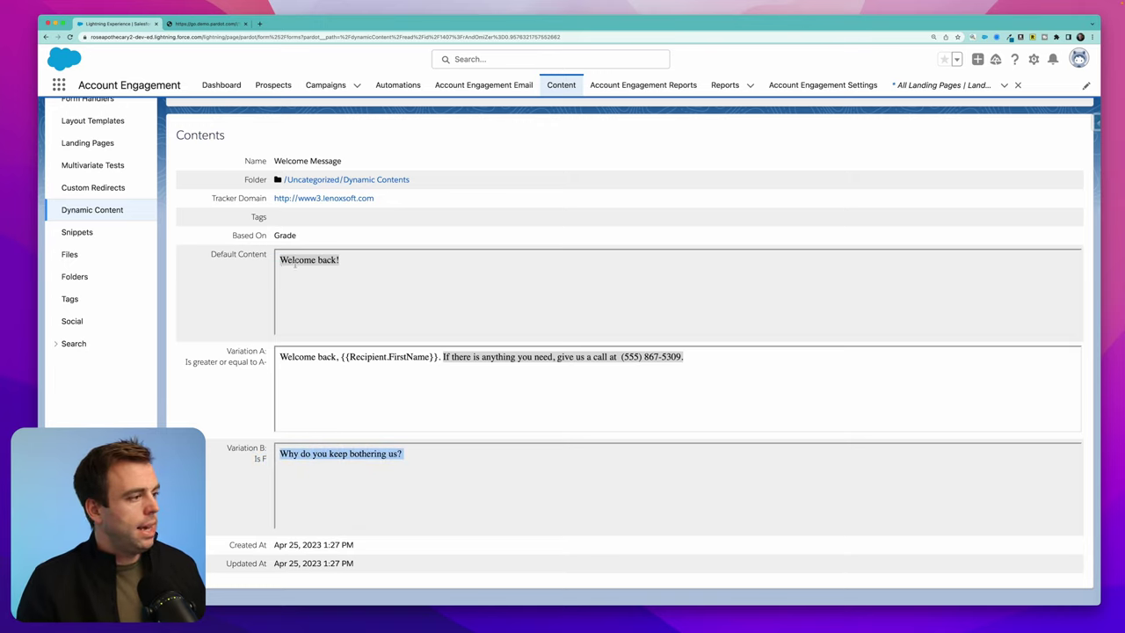
click(325, 303)
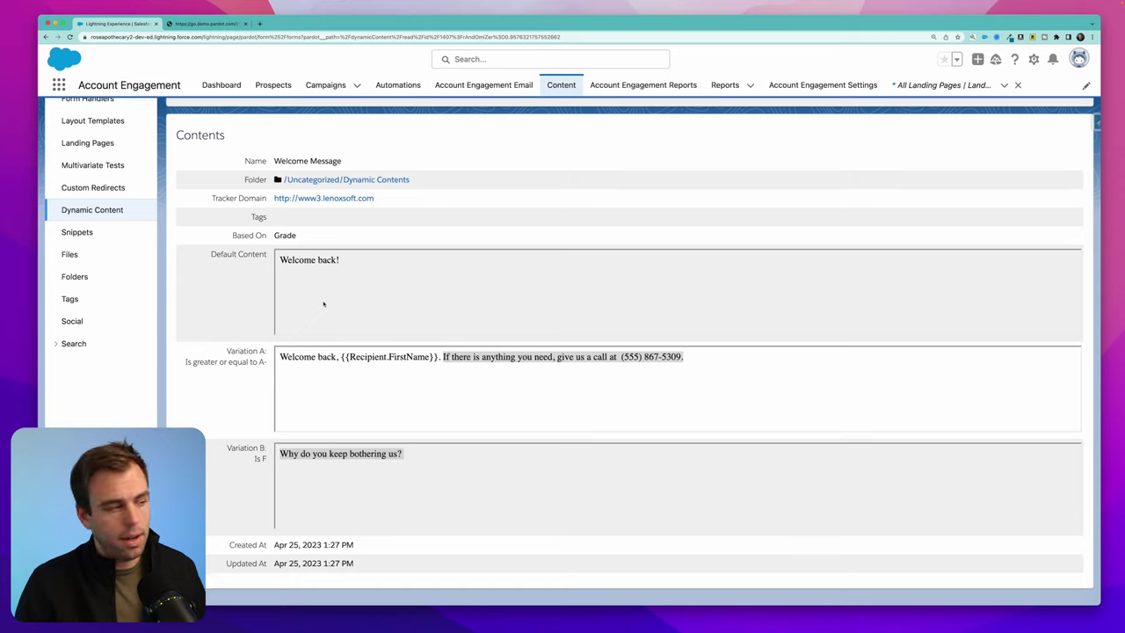
drag(286, 263, 399, 273)
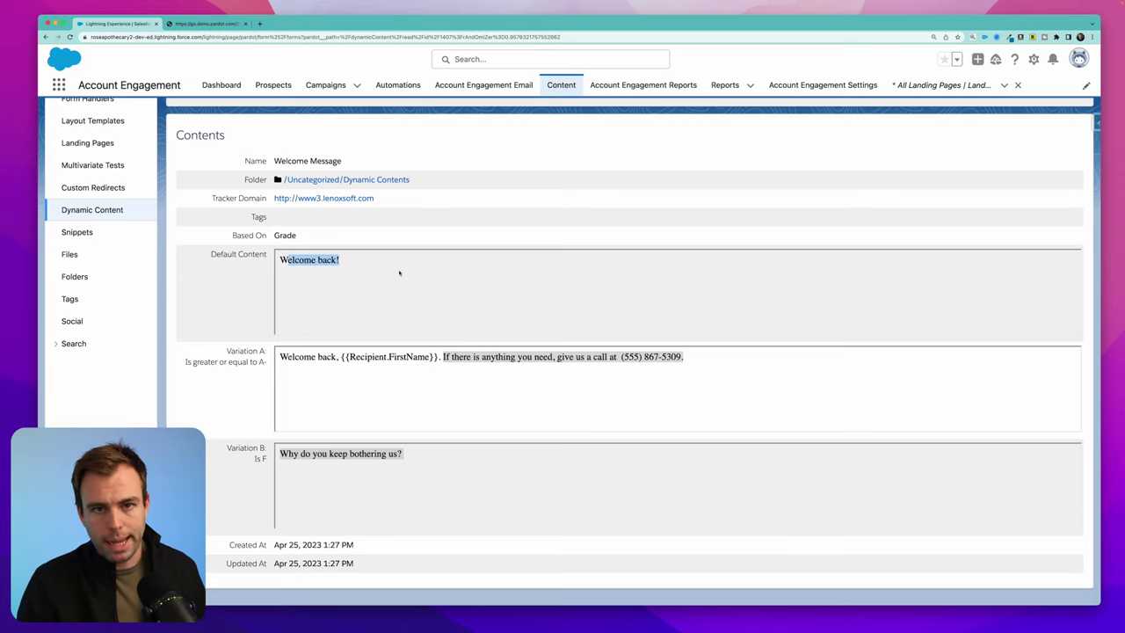
scroll(887, 204, up, 2)
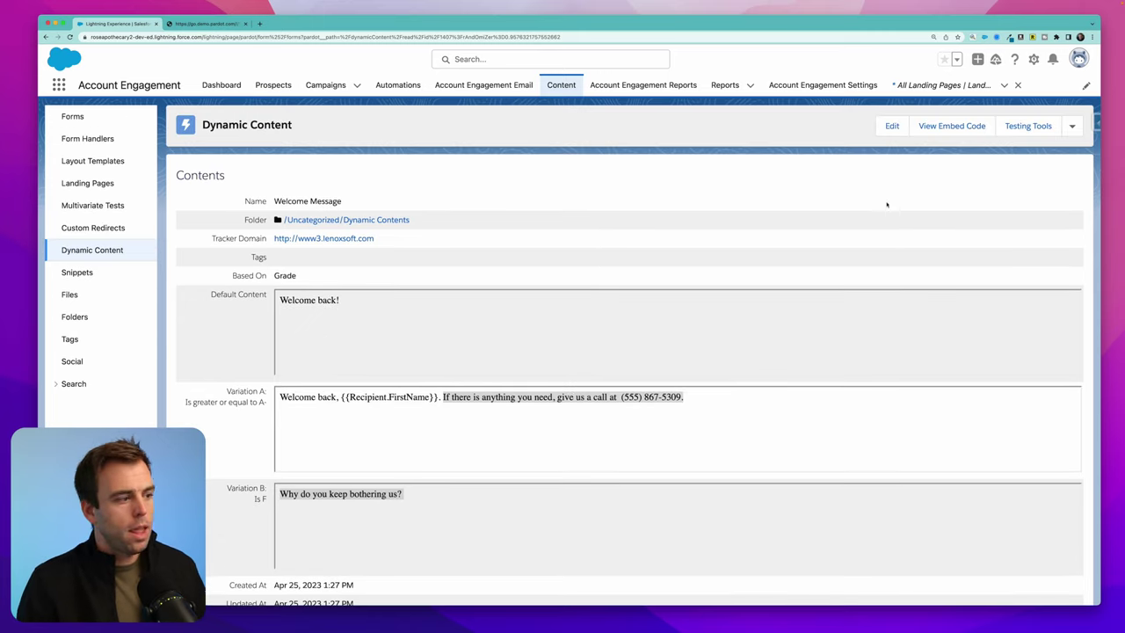
- Open the Welcome Message dynamic content for editing, review its variation rules and save it
click(892, 126)
scroll(431, 378, down, 8)
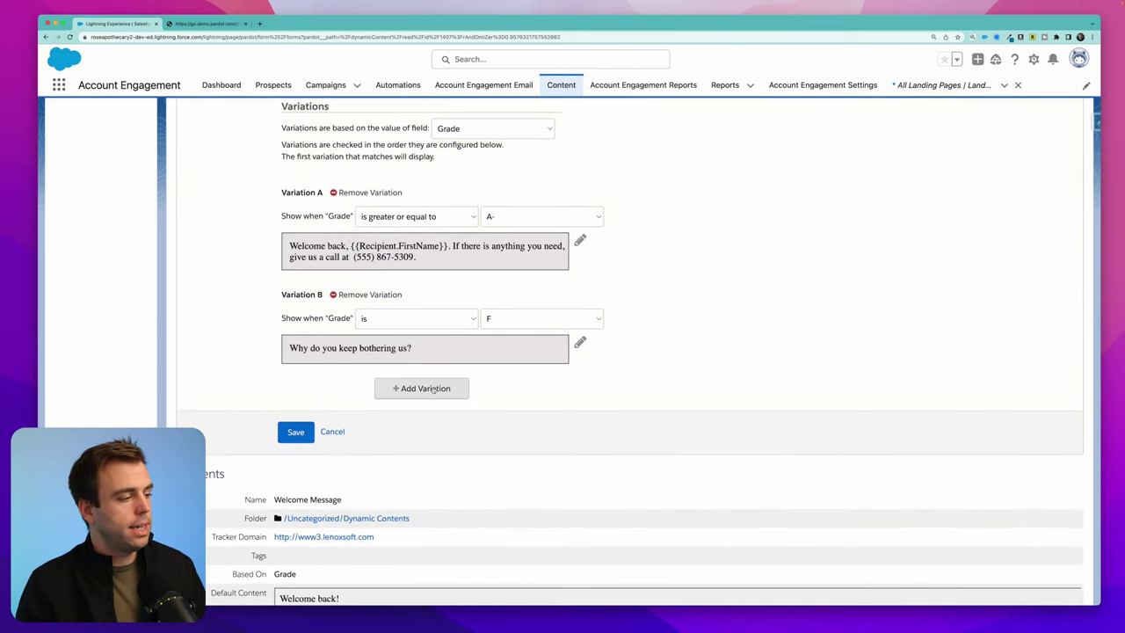
click(295, 432)
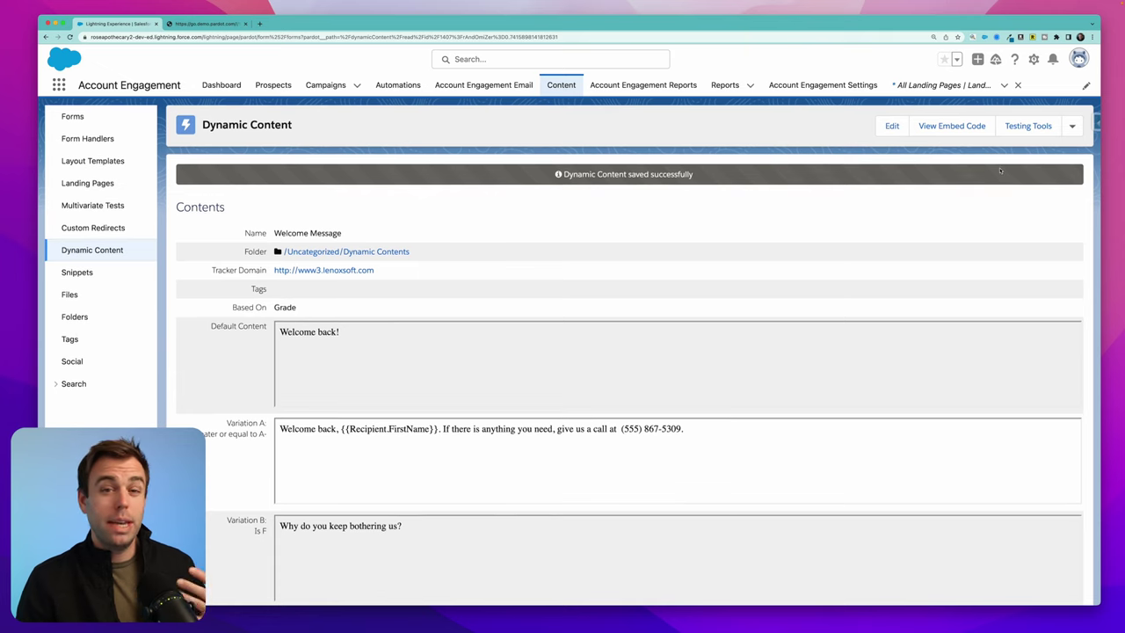
- Display the embed code of the Welcome Message dynamic content and select the script snippet
click(954, 127)
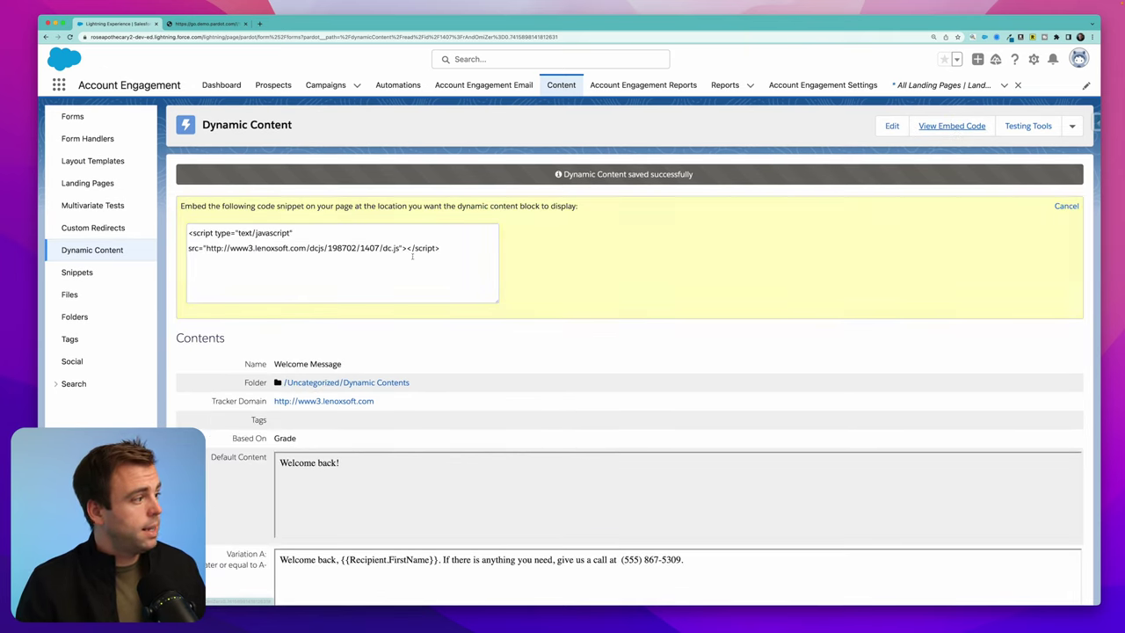
drag(469, 254, 192, 234)
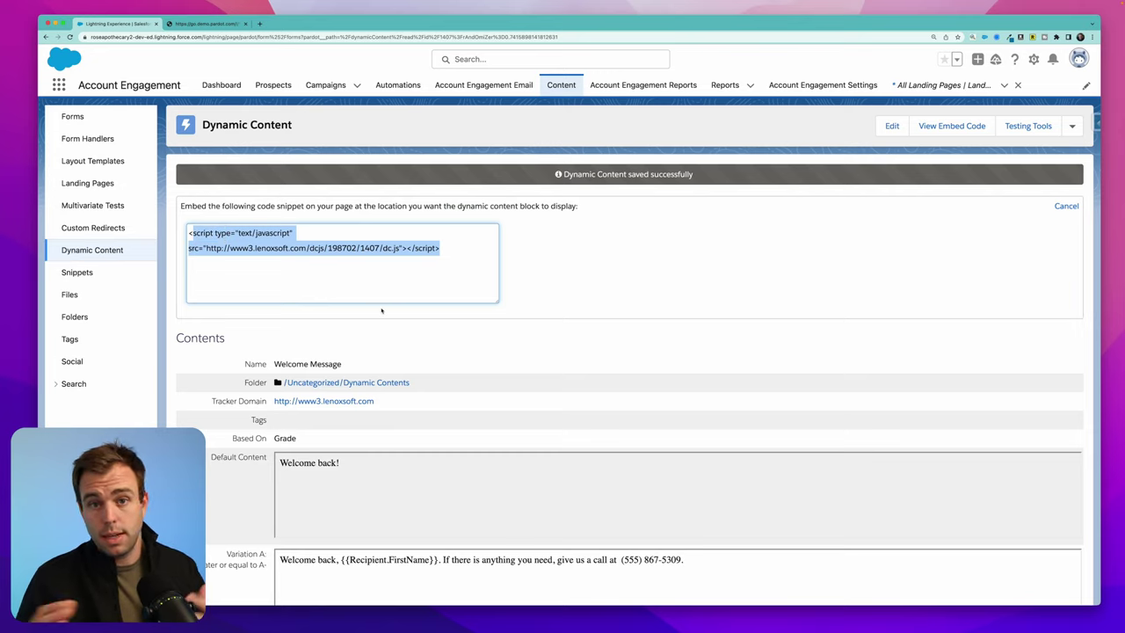
- Open Standard Form for editing and examine the dynamic content merge tag above the form in its Look and Feel settings
click(603, 288)
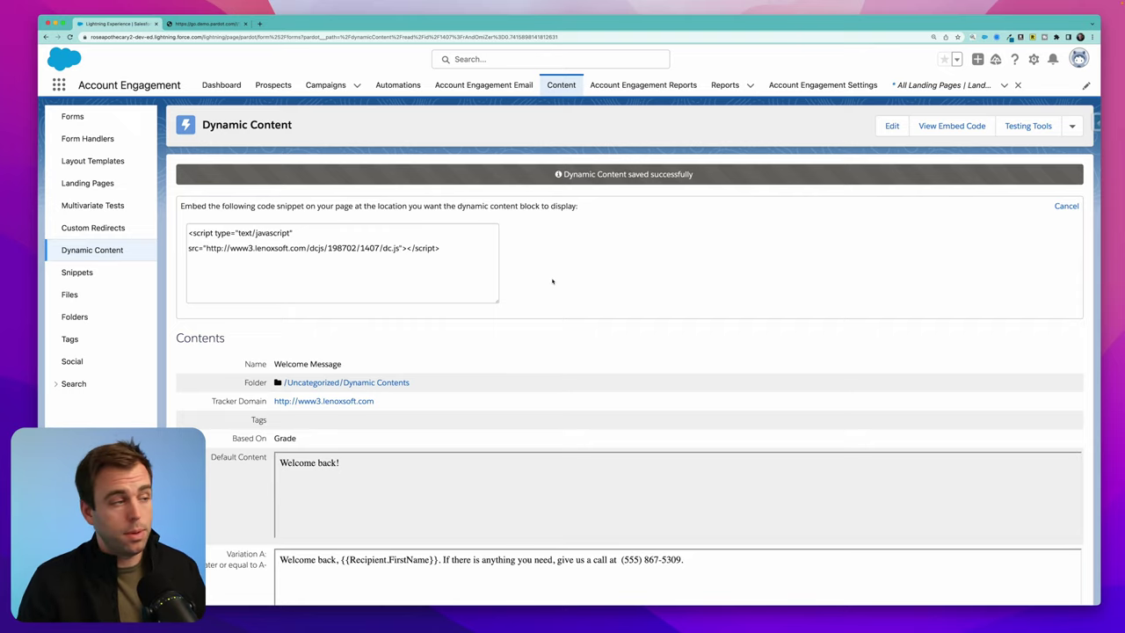
click(76, 116)
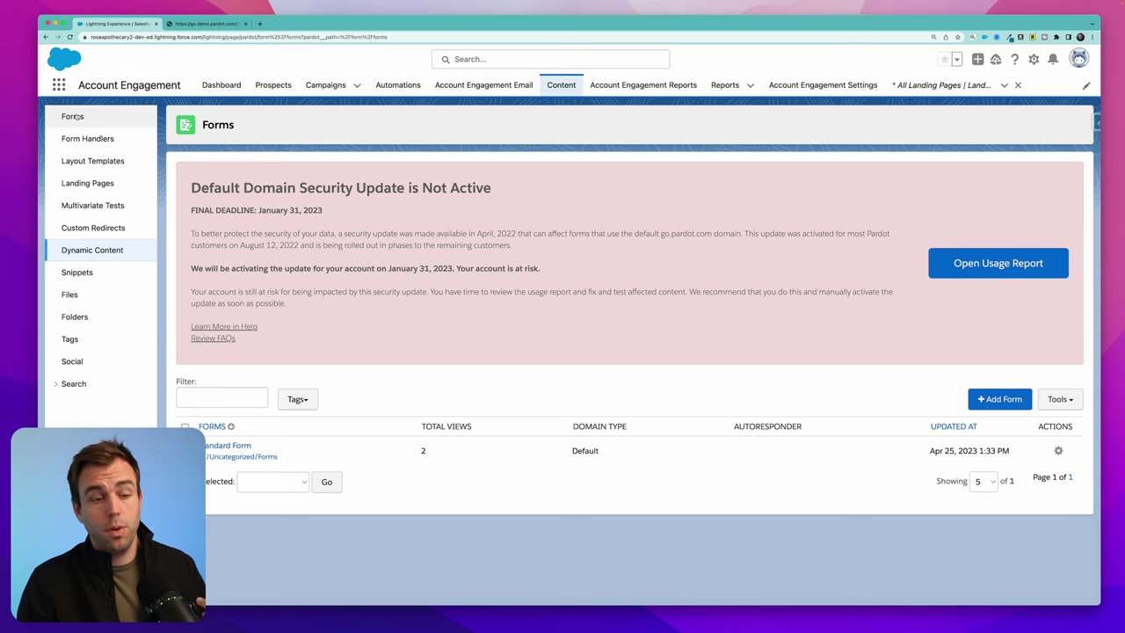
click(235, 446)
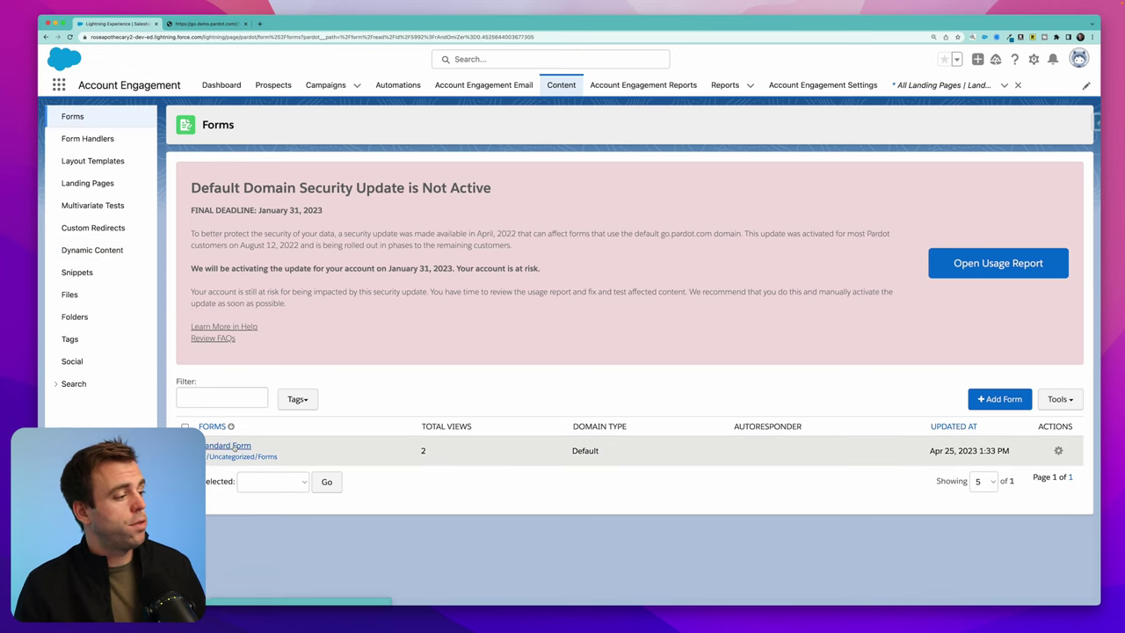
click(909, 127)
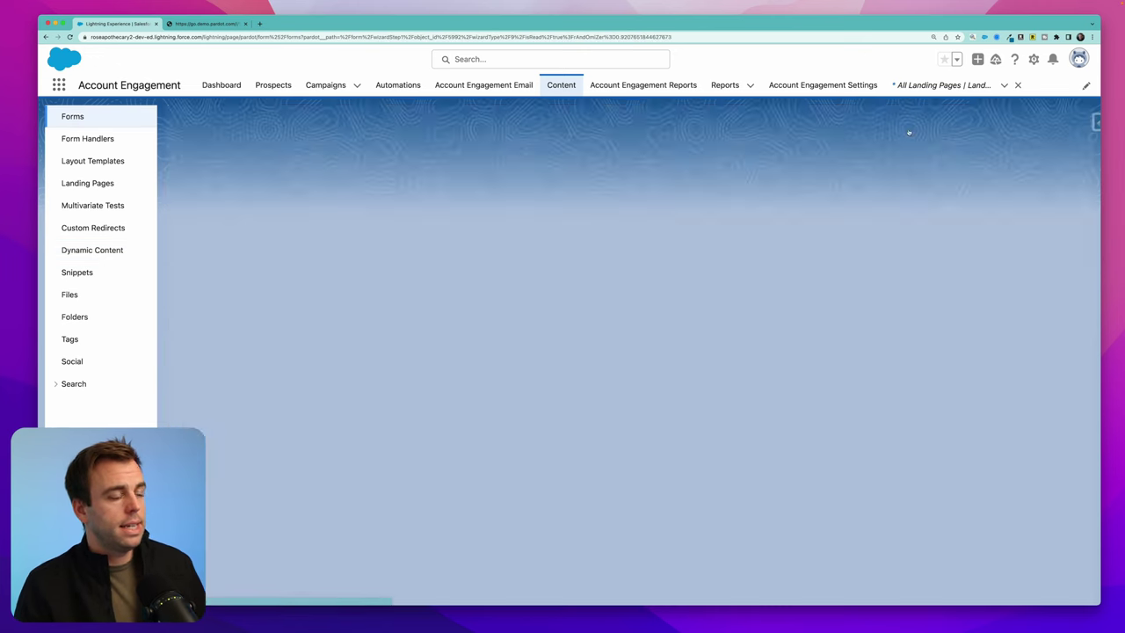
click(599, 132)
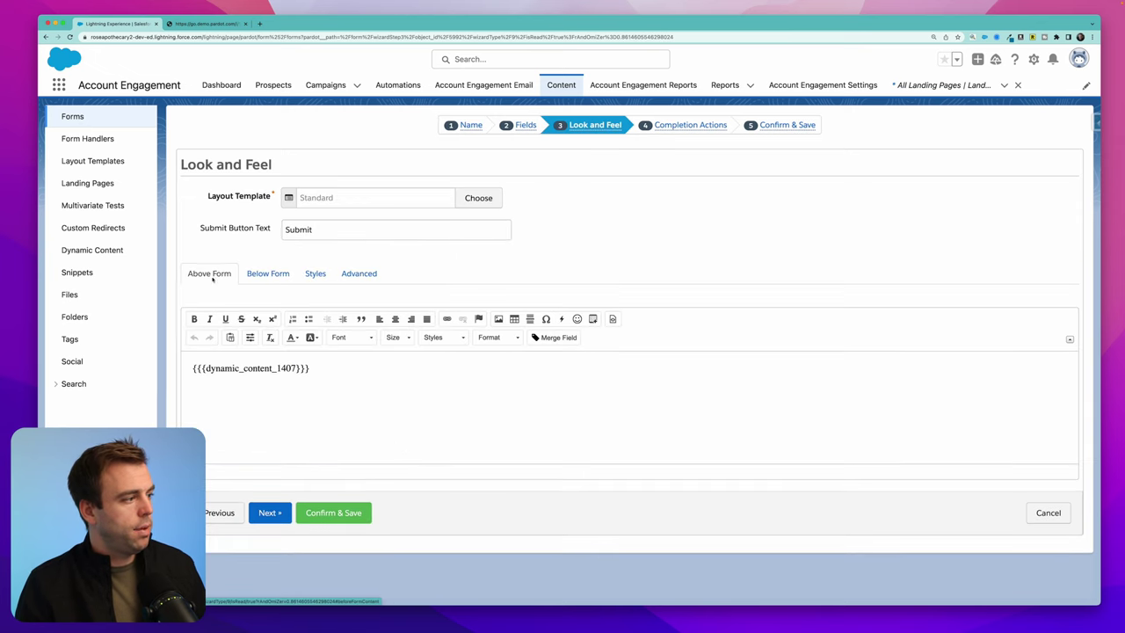
click(270, 277)
click(215, 276)
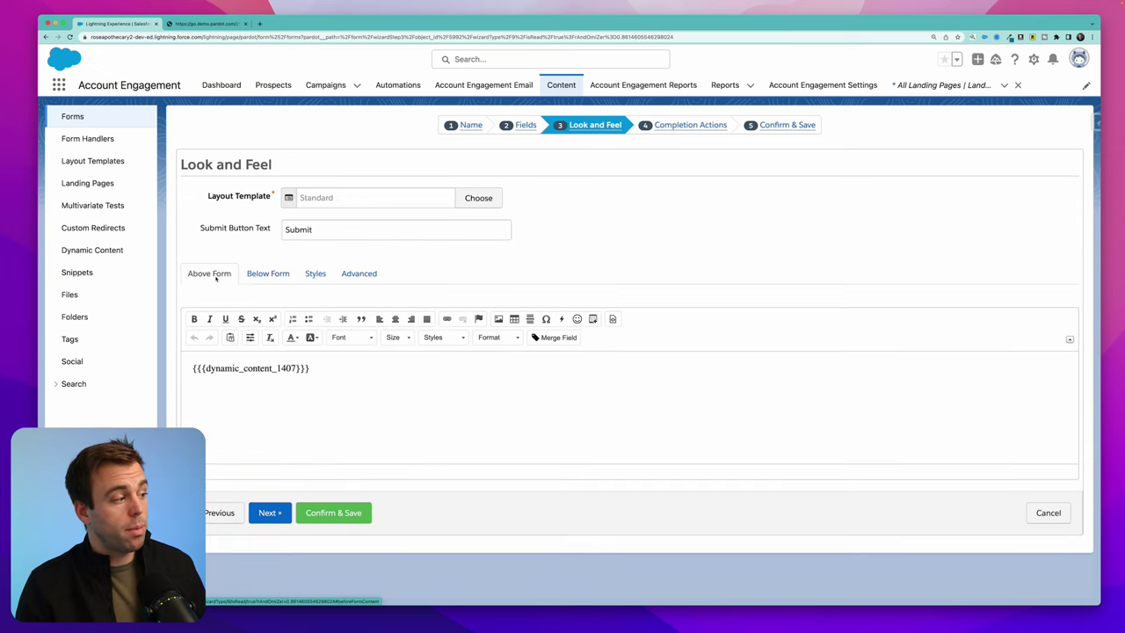
click(316, 378)
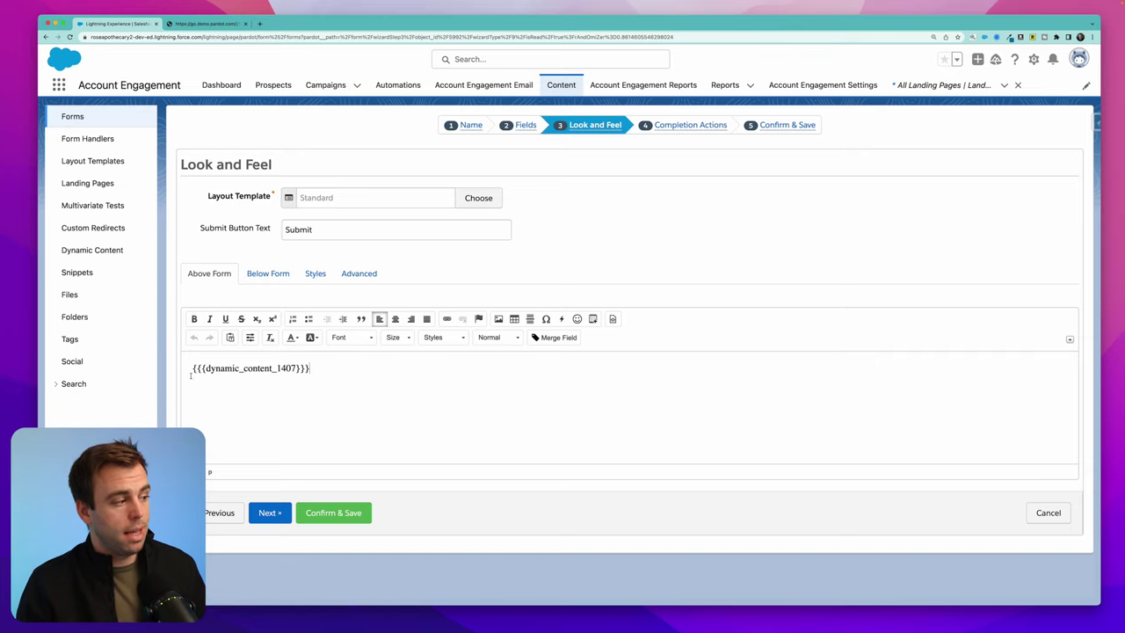
- Preview Variation A and Variation B of the Welcome Message dynamic content for insertion above the form, and close the preview without inserting it
click(563, 321)
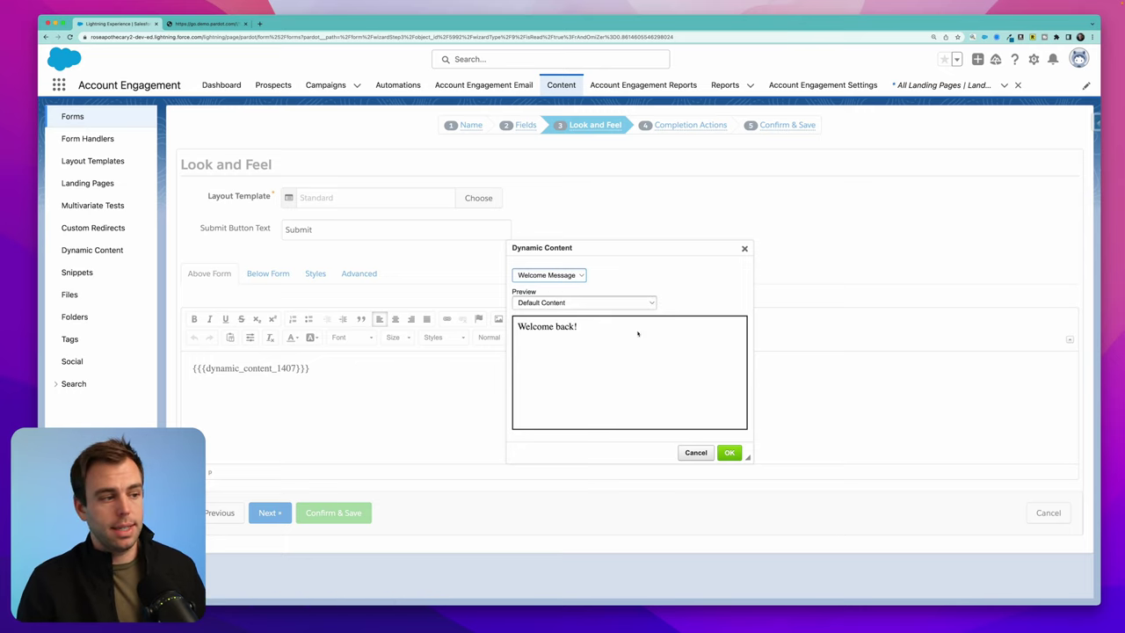
click(624, 302)
click(626, 312)
click(622, 303)
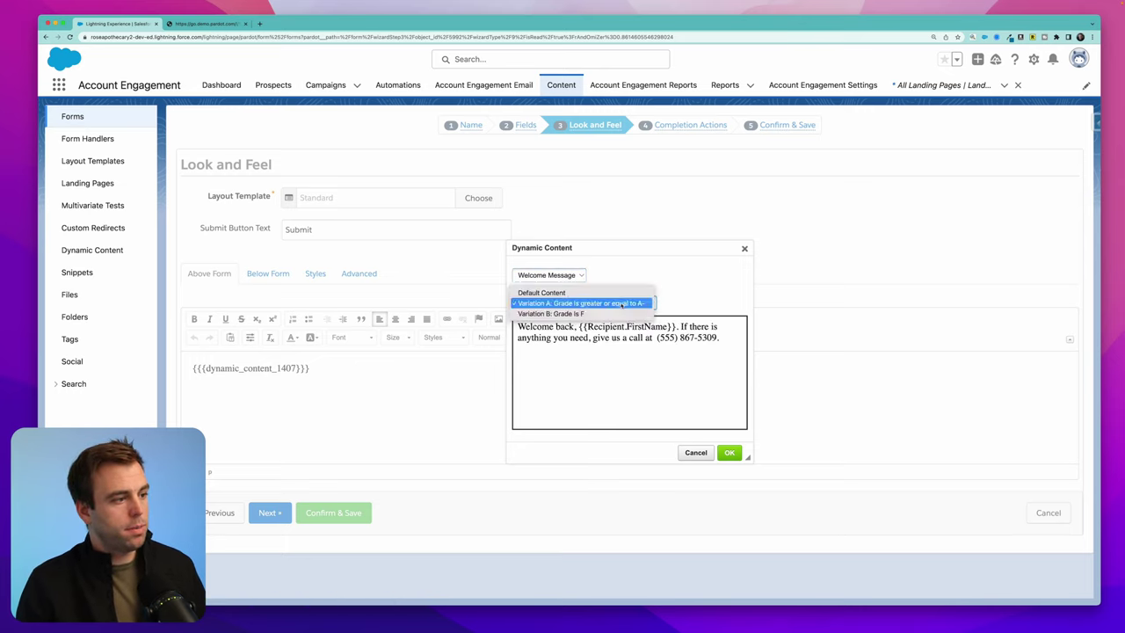
click(563, 313)
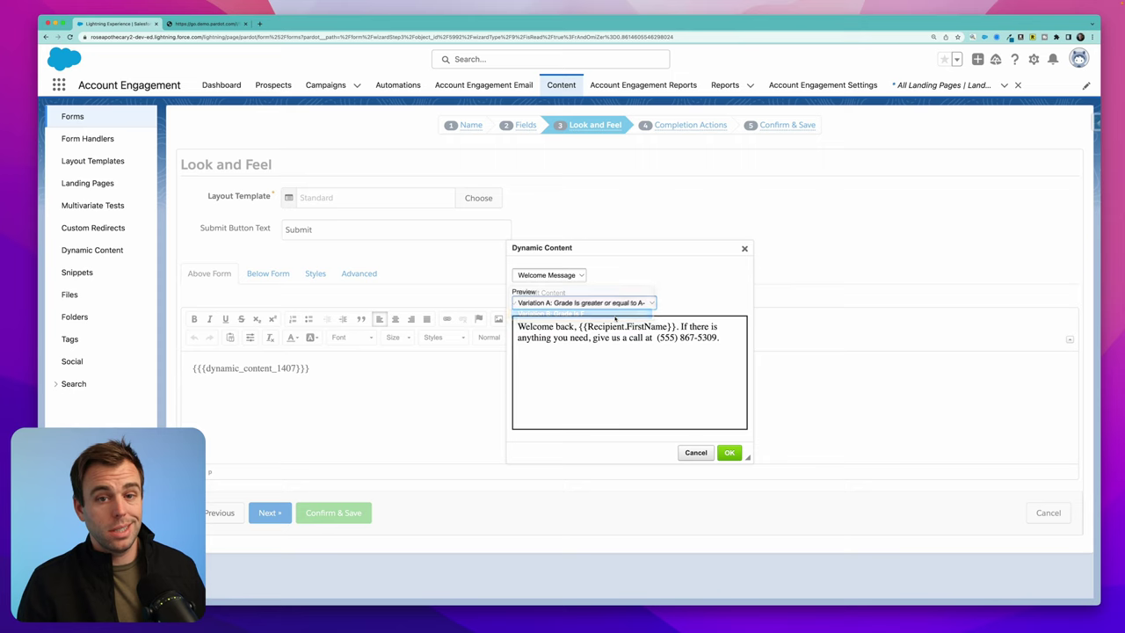
click(743, 250)
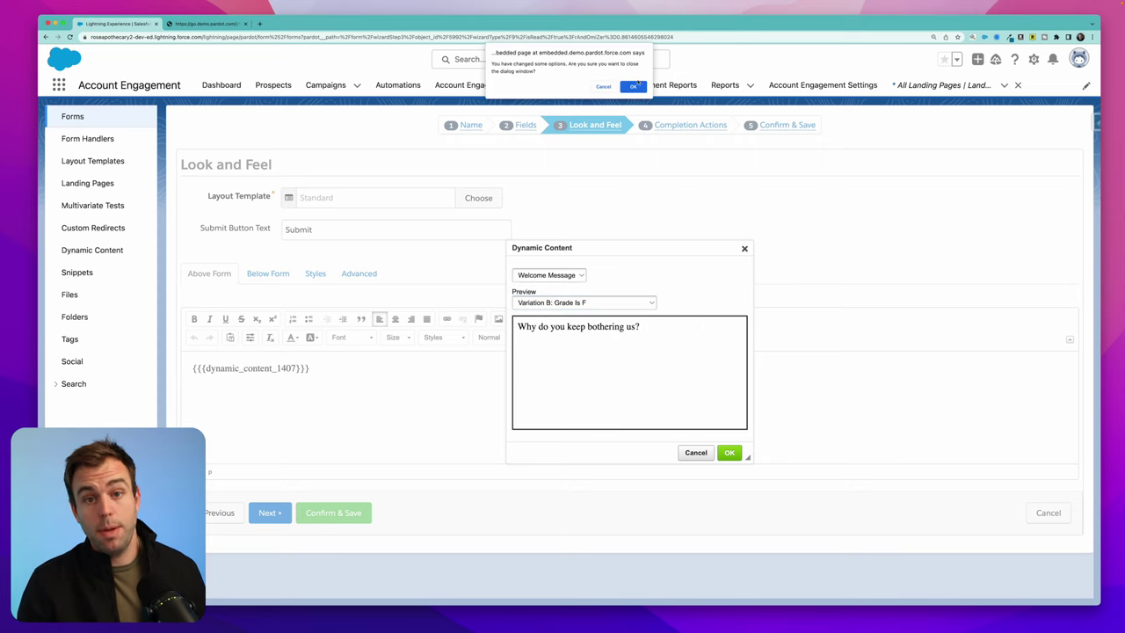
click(633, 86)
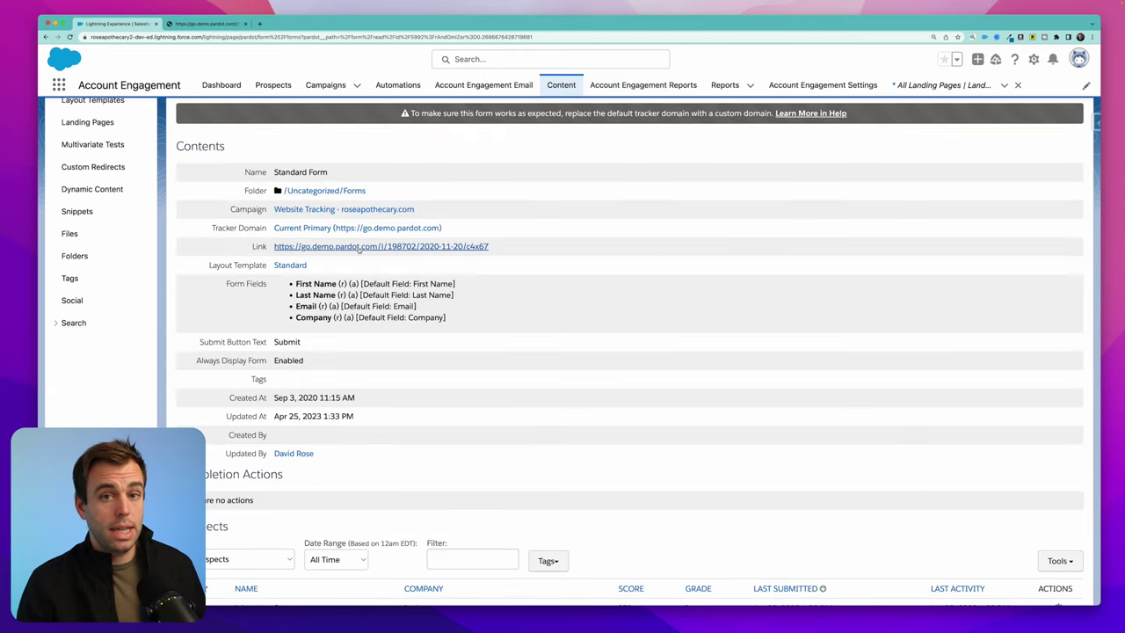
- Open Standard Form's public link, enlarge the page and examine the welcome message above the fields
click(360, 246)
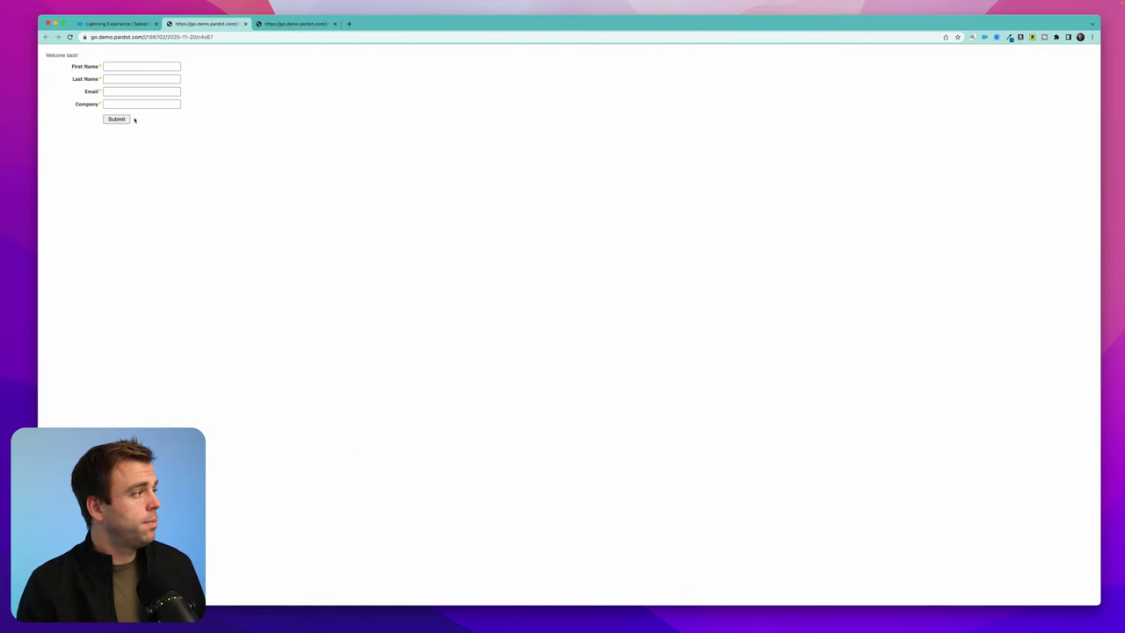
key(super+equal)
key(super+equal)
scroll(91, 96, left, 2)
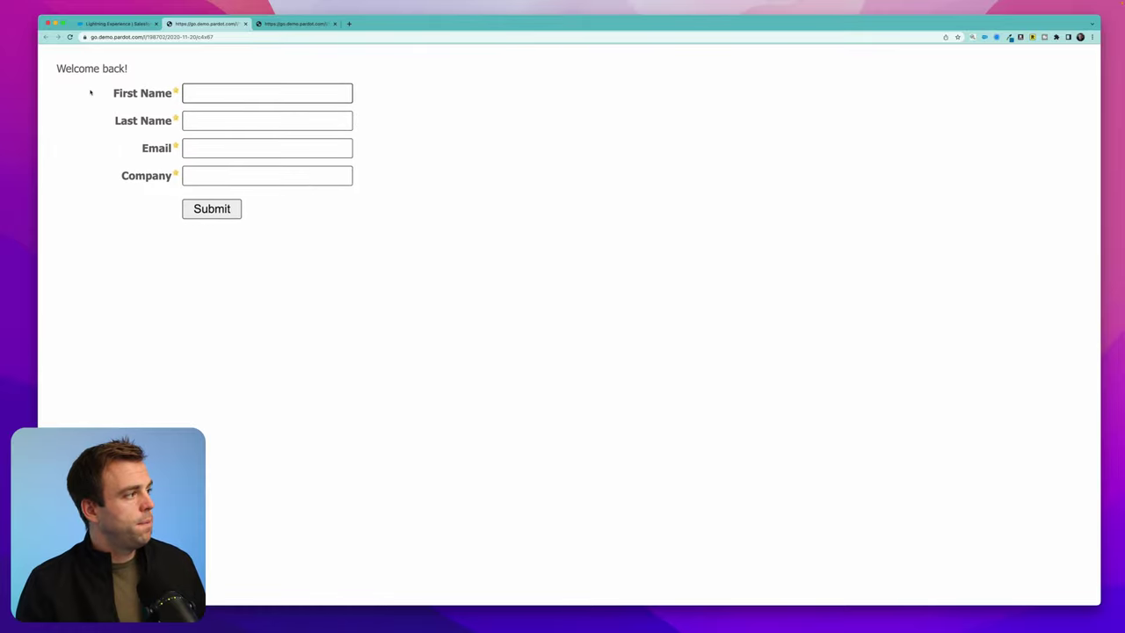
drag(64, 68, 163, 69)
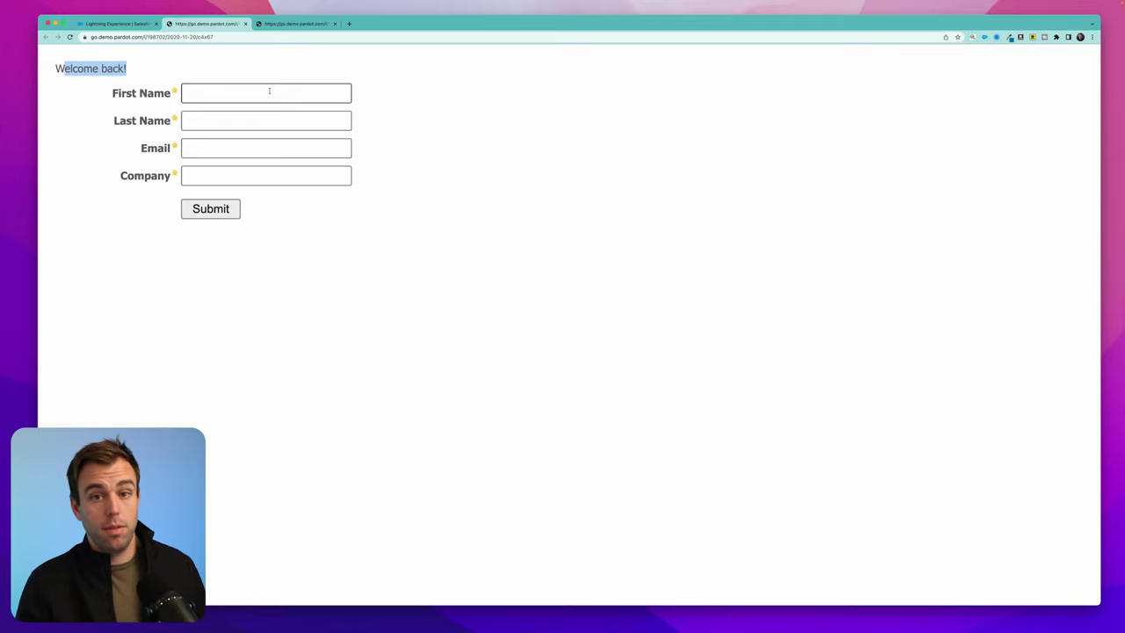
- Mark Location, Job Title, Industry and Company Size as matching in the profile criteria of the listed prospect
click(124, 28)
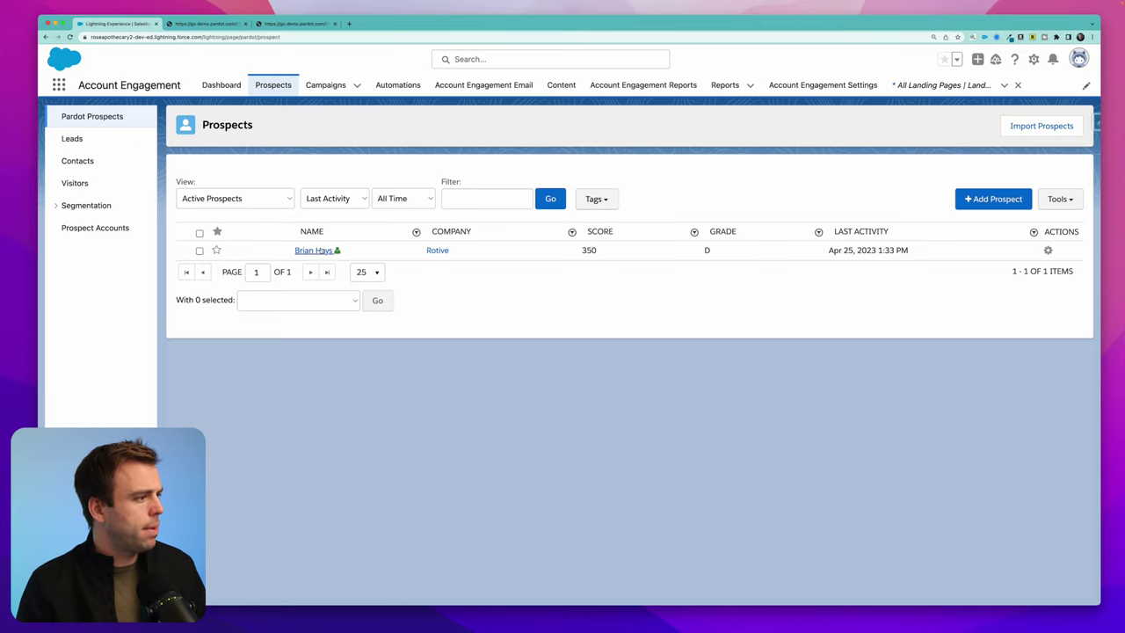
click(319, 250)
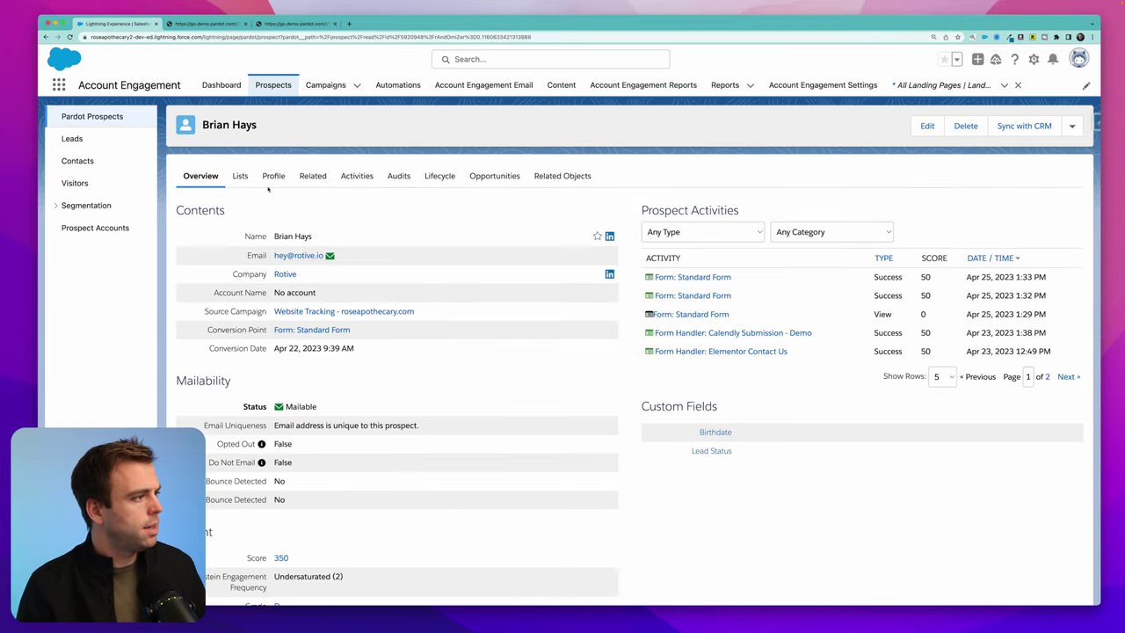
click(271, 179)
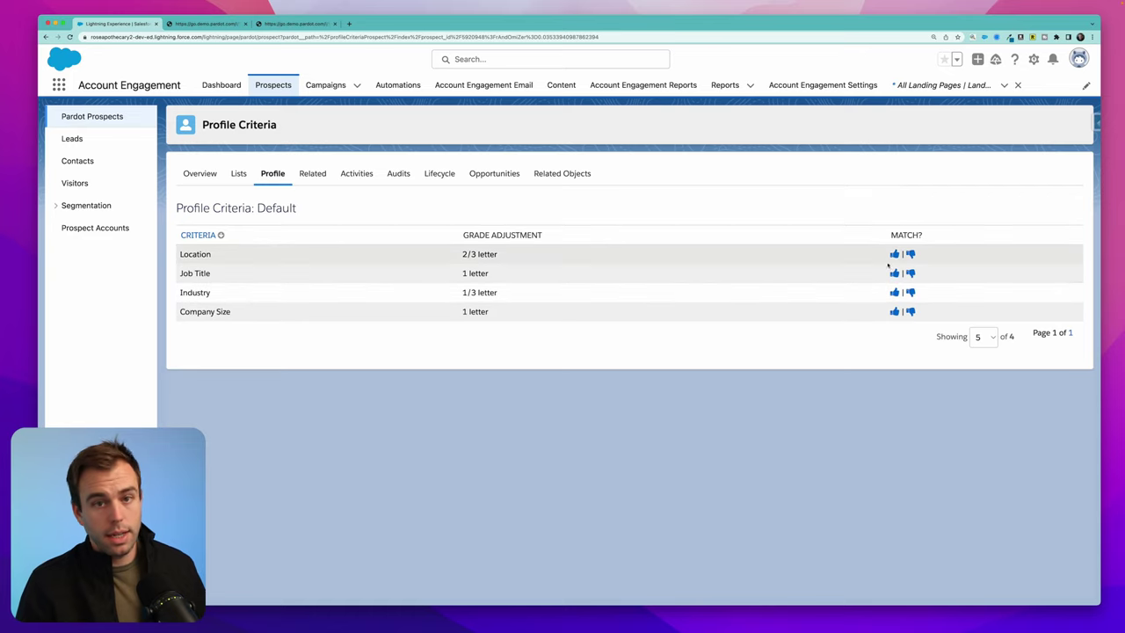
click(896, 254)
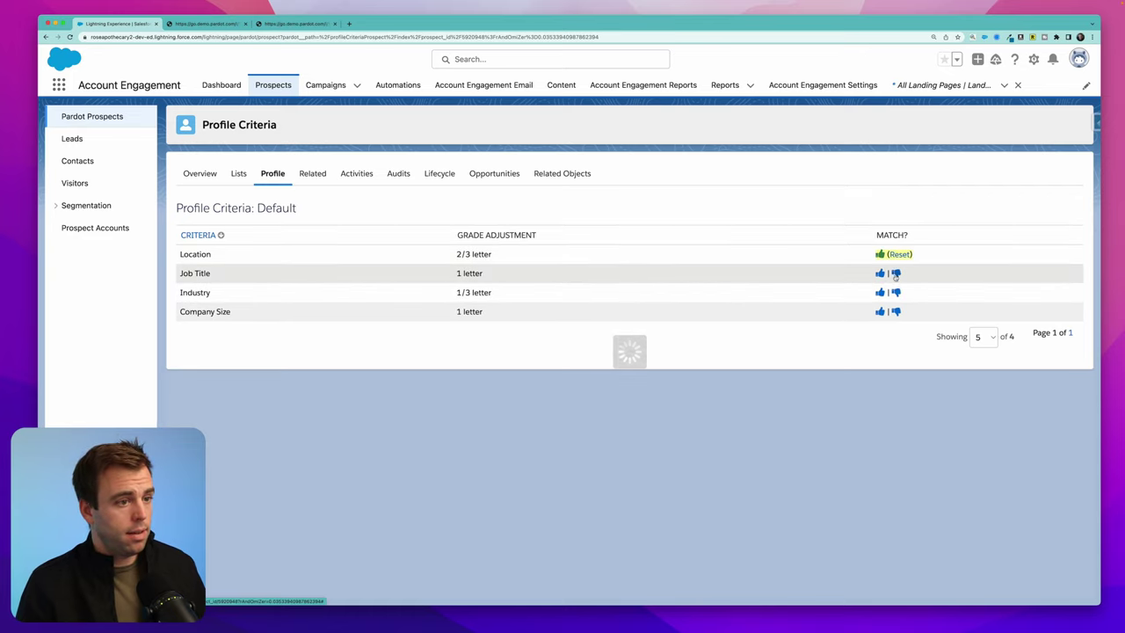
click(881, 274)
click(880, 293)
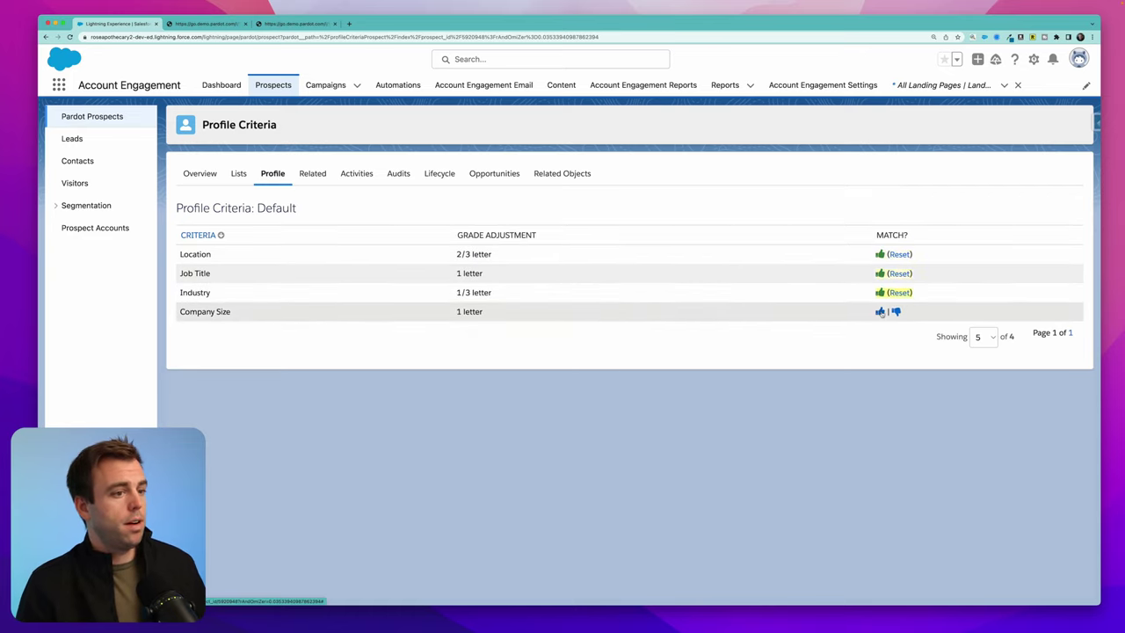
click(880, 311)
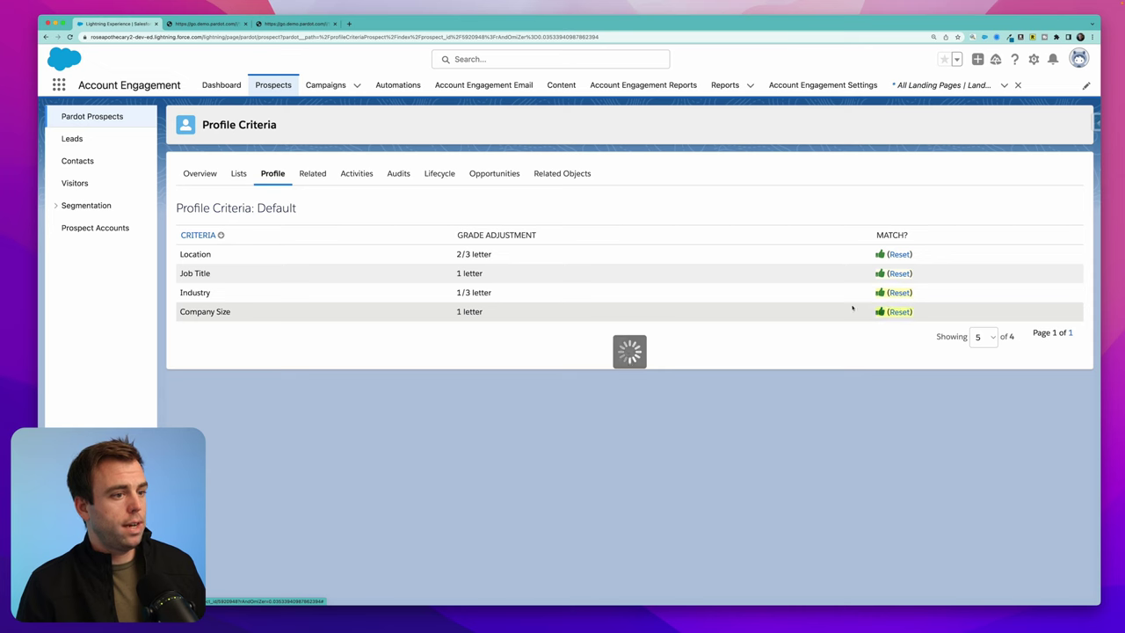
- Check the prospect's grade in the Insight section of the record overview
click(211, 178)
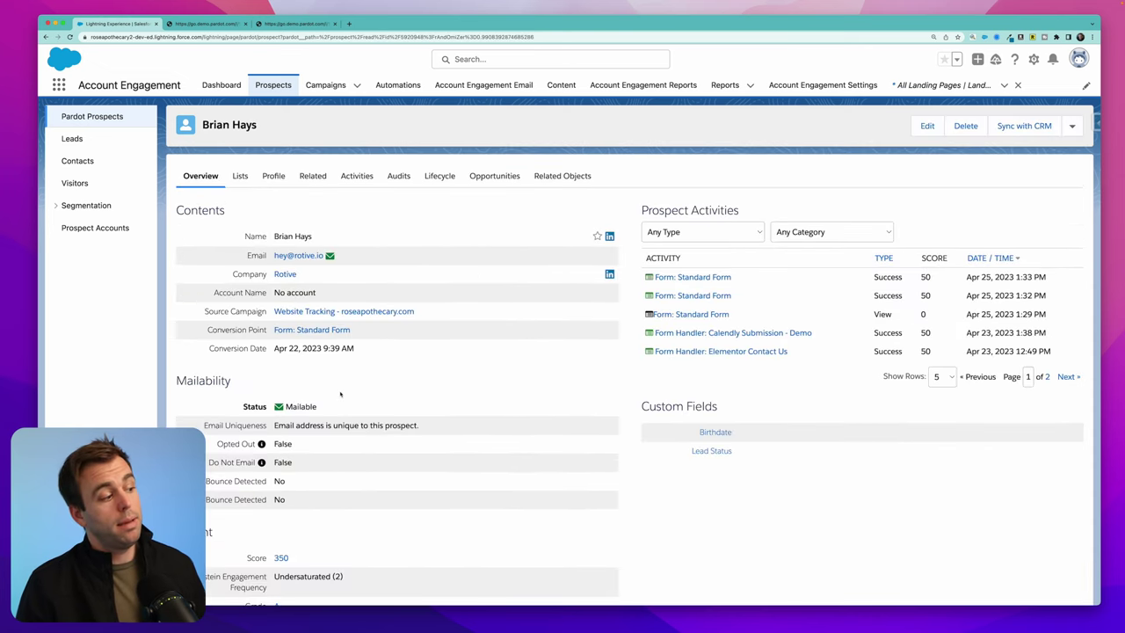
scroll(341, 395, down, 4)
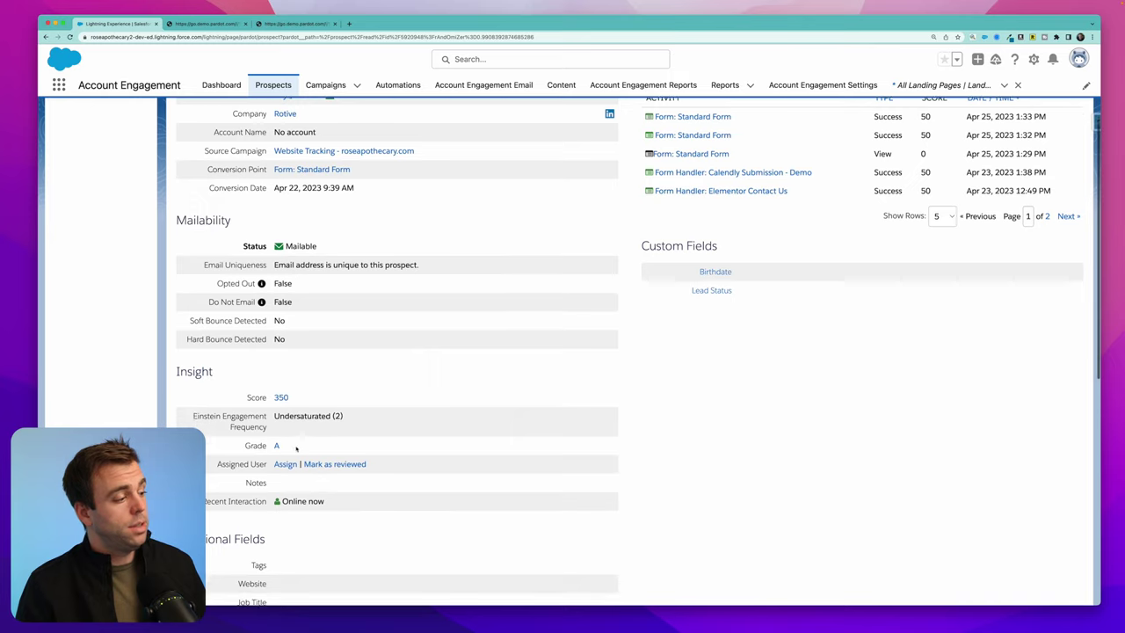
drag(283, 448, 220, 446)
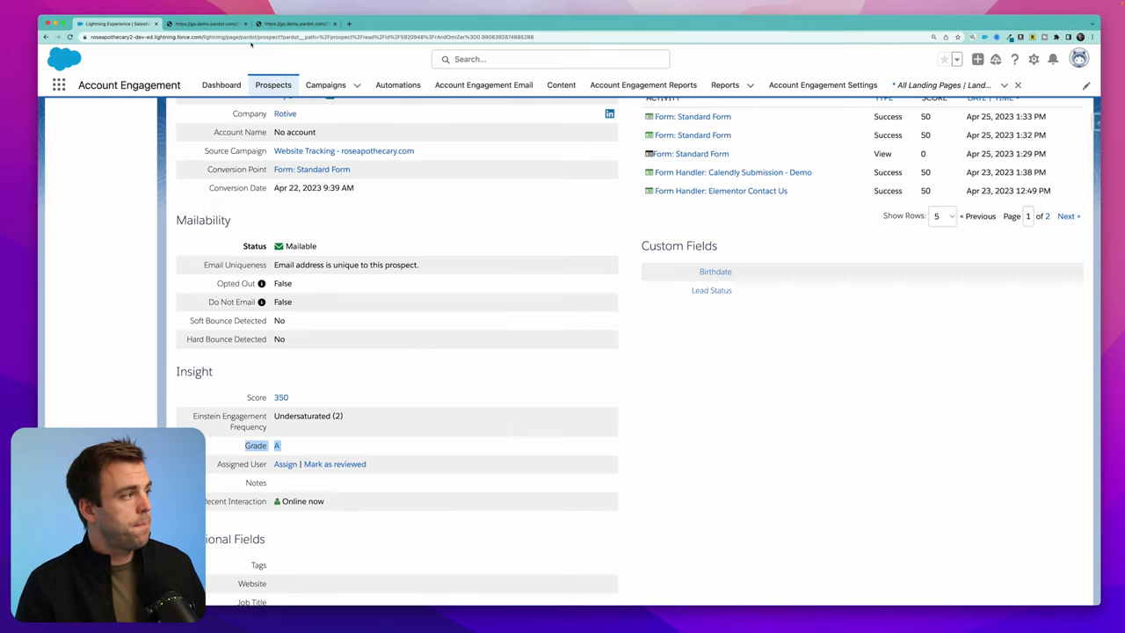
- Reload the public Standard Form page and examine the welcome message served for the prospect's new grade
click(222, 25)
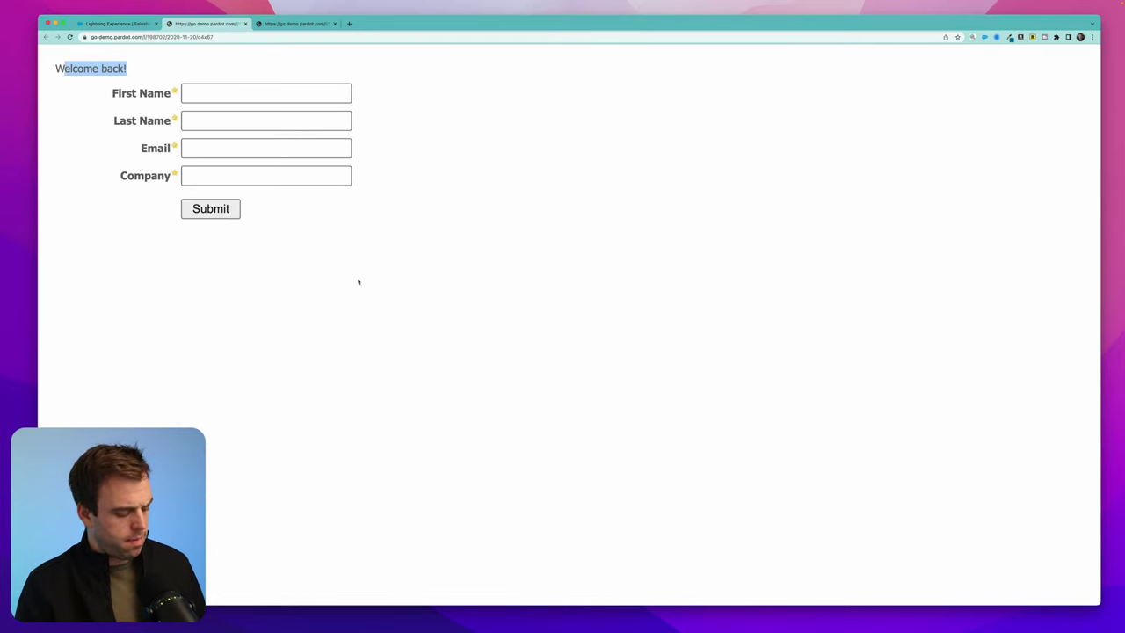
key(super+r)
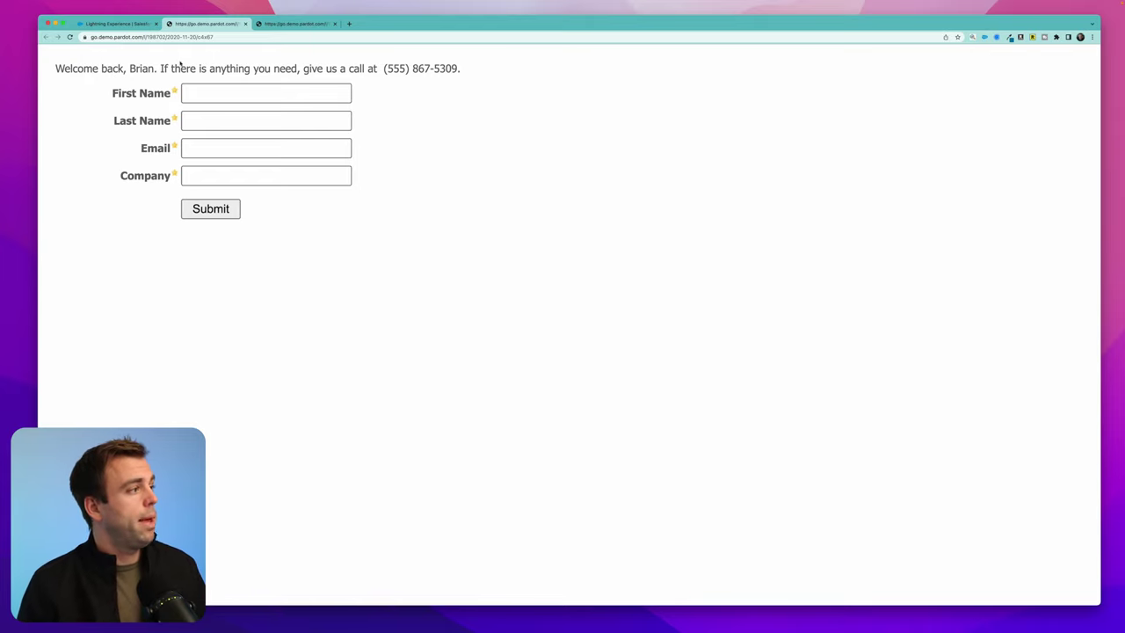
drag(364, 68, 510, 73)
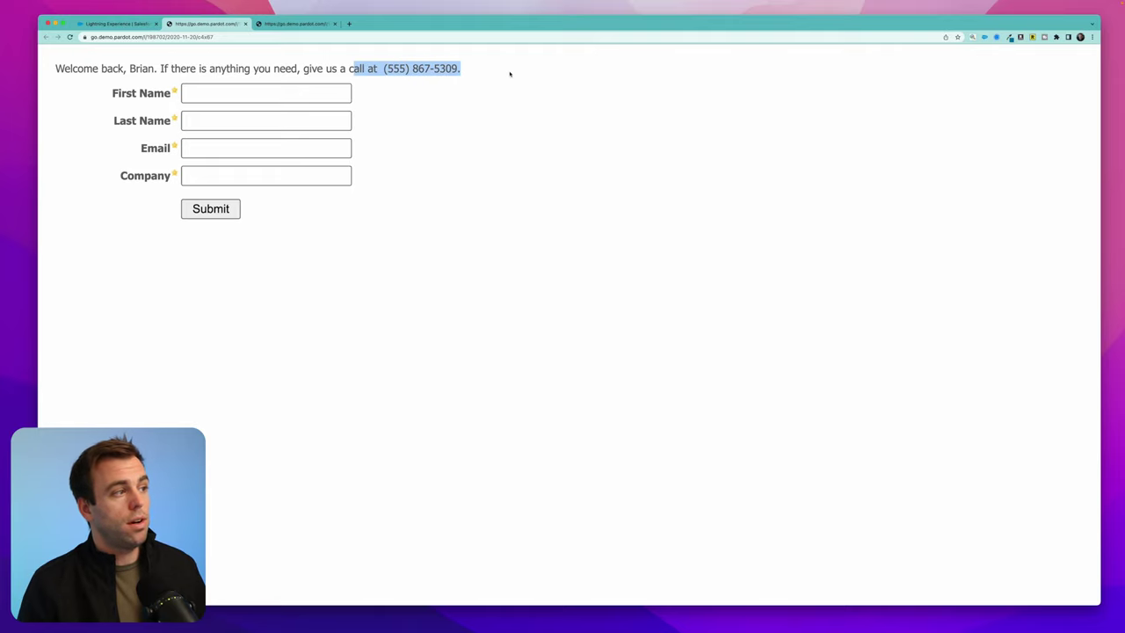
- Reset the prospect's four profile criteria matches and mark Location, Job Title, Industry and Company Size as not matching
key(ctrl+shift+Tab)
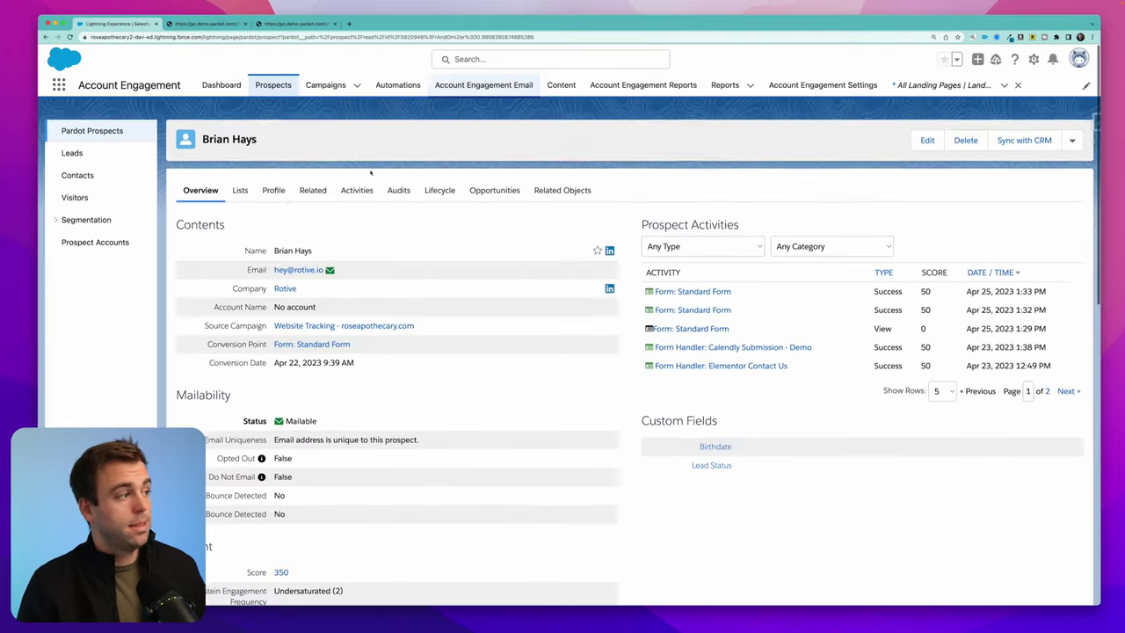
click(275, 177)
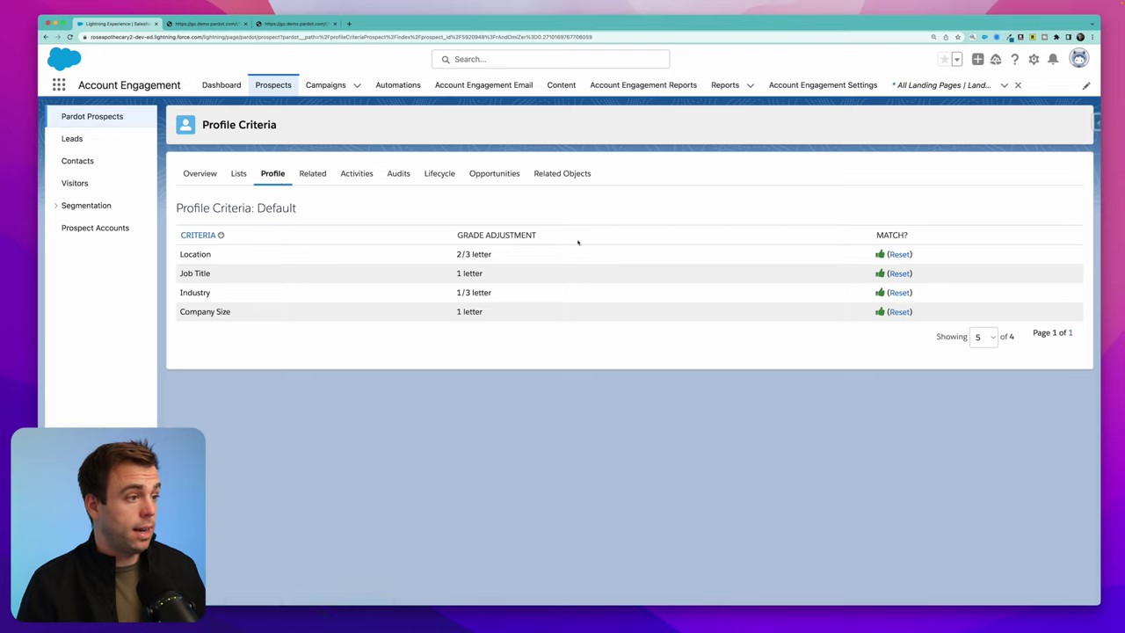
click(899, 255)
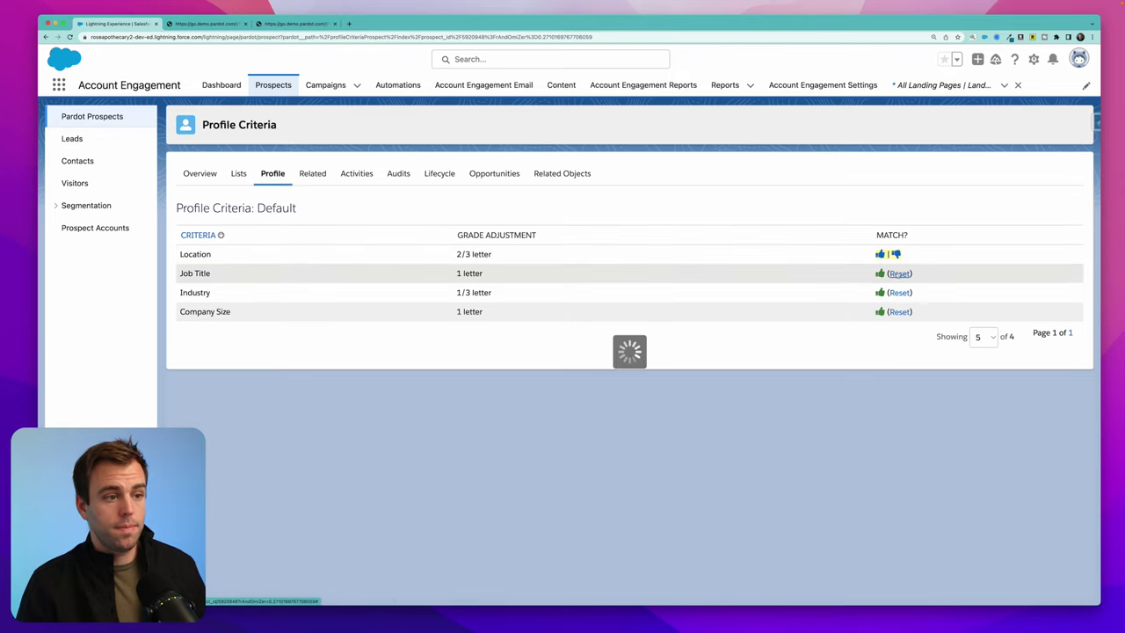
click(897, 254)
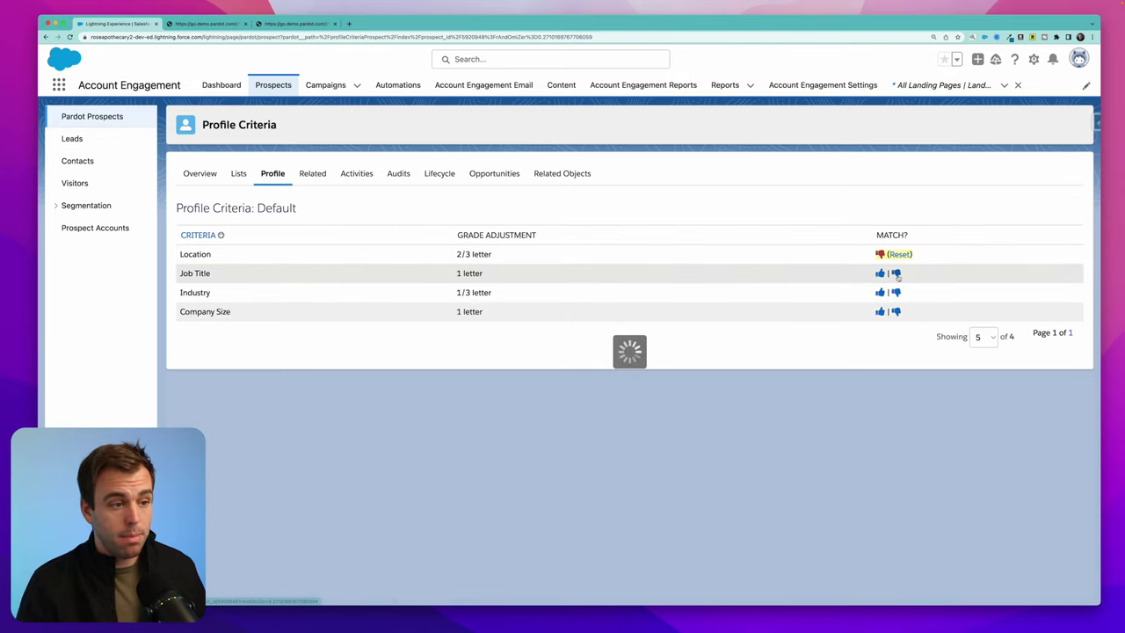
click(896, 273)
click(895, 293)
click(896, 312)
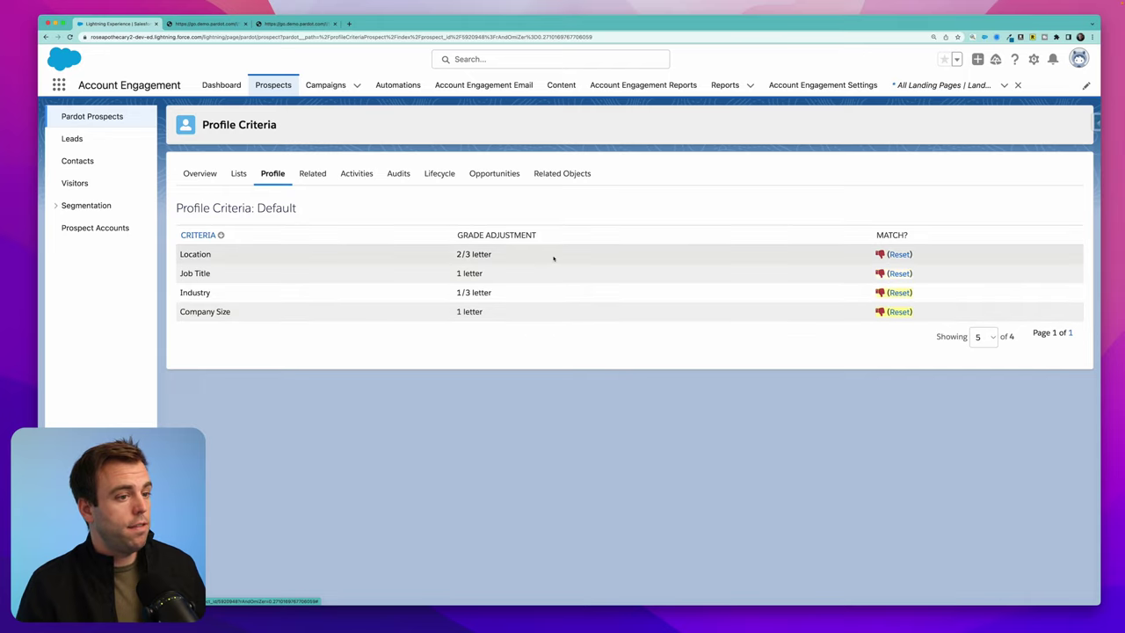
- Reload the public Standard Form page to check which welcome message the downgraded prospect gets
click(215, 25)
key(super+r)
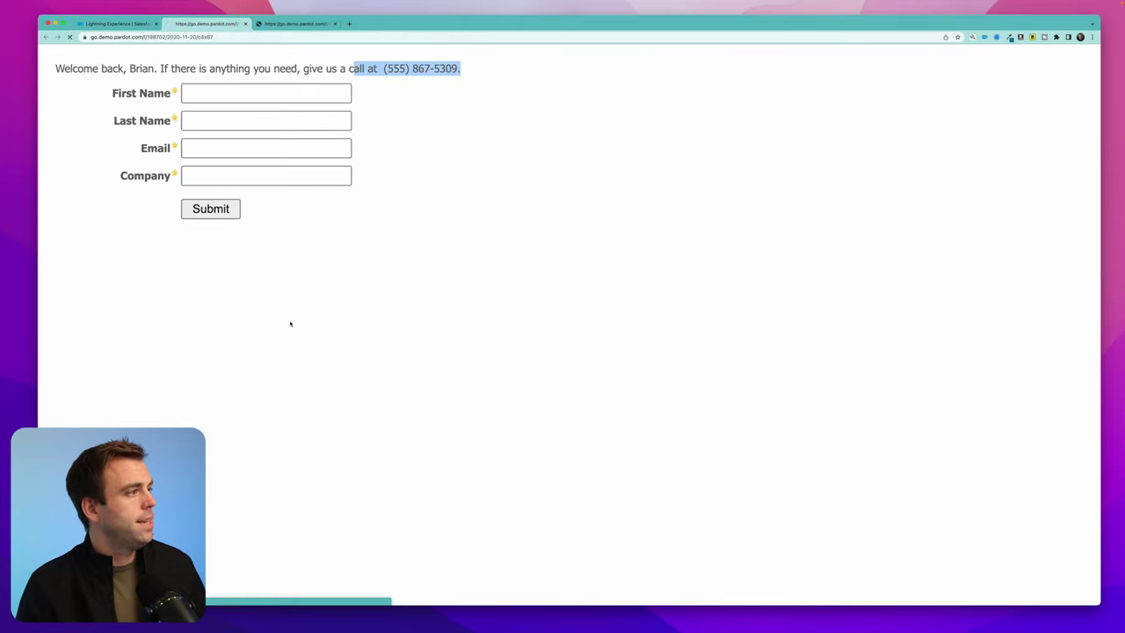